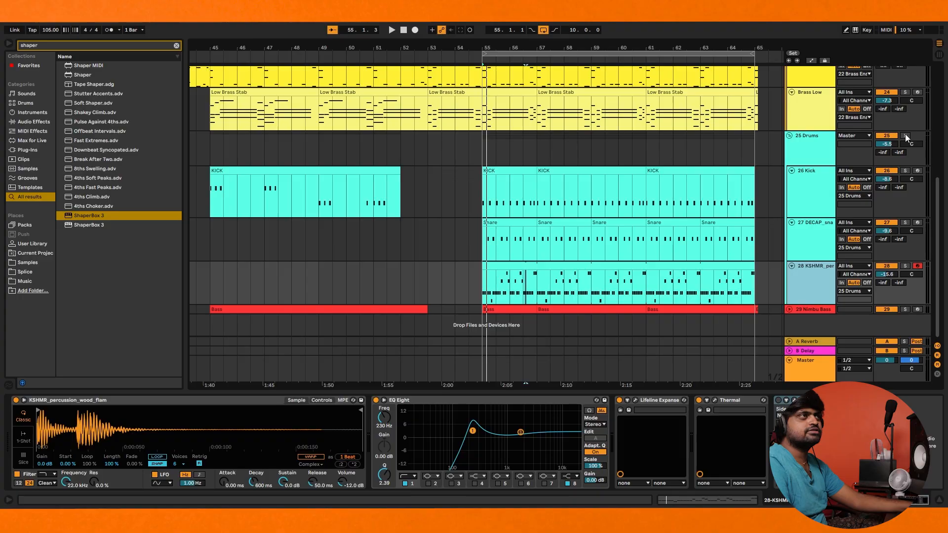
Step: Play the soloed drums group and compare the percussion with the last effect in its chain off and on
key(space)
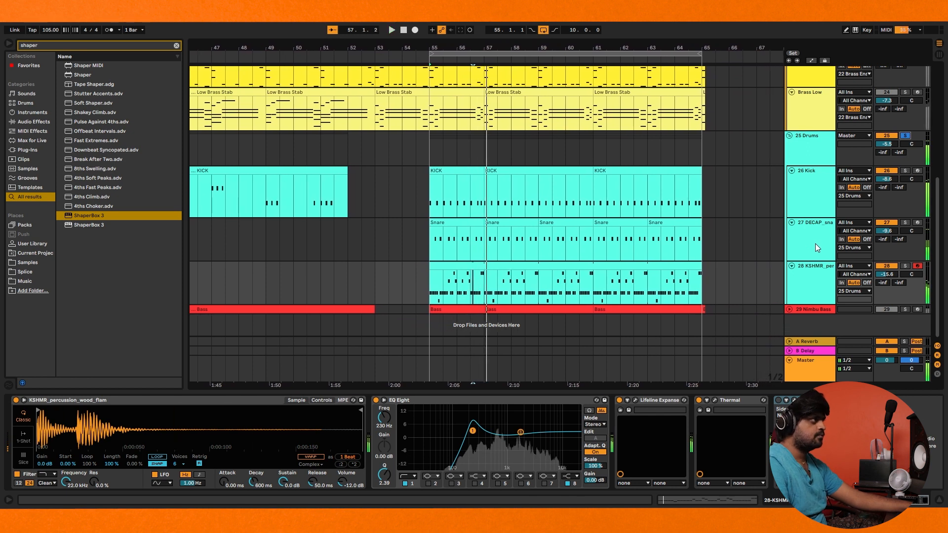
key(space)
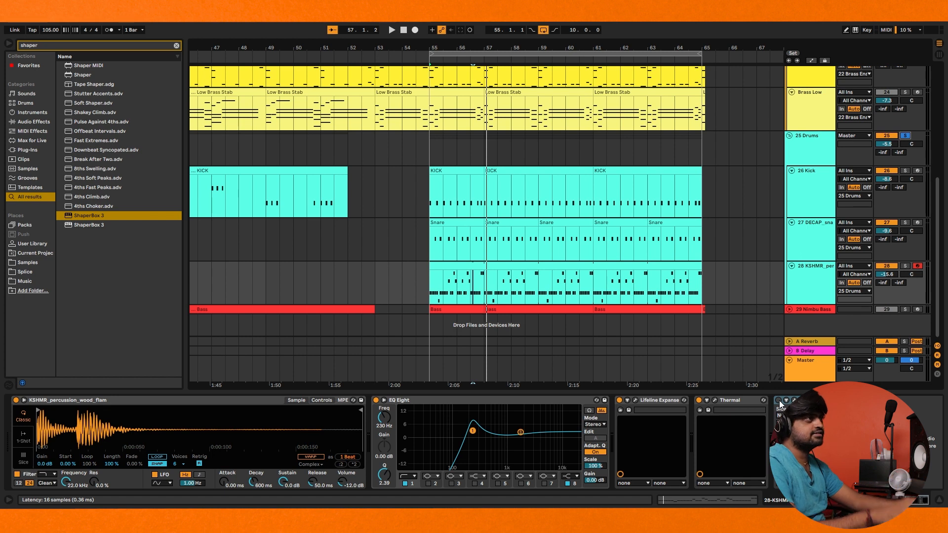
key(space)
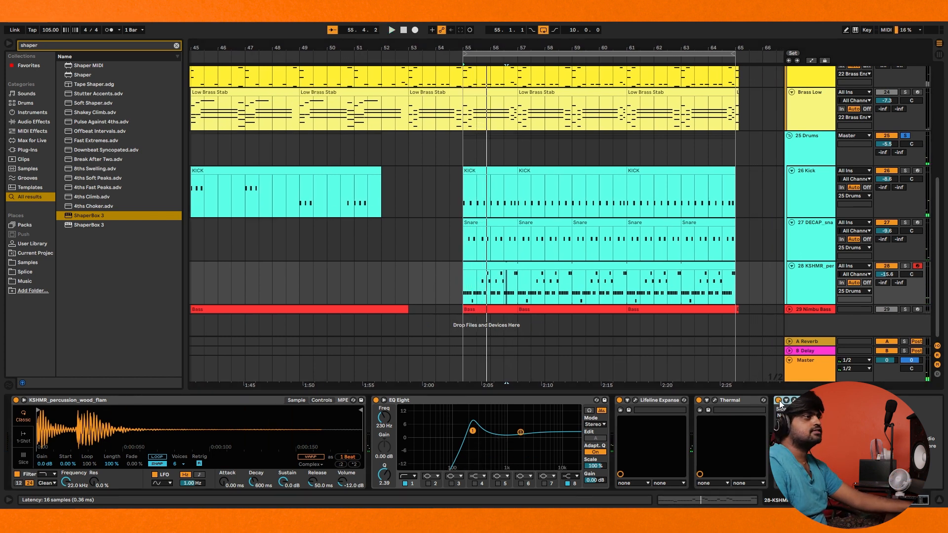
click(779, 401)
key(space)
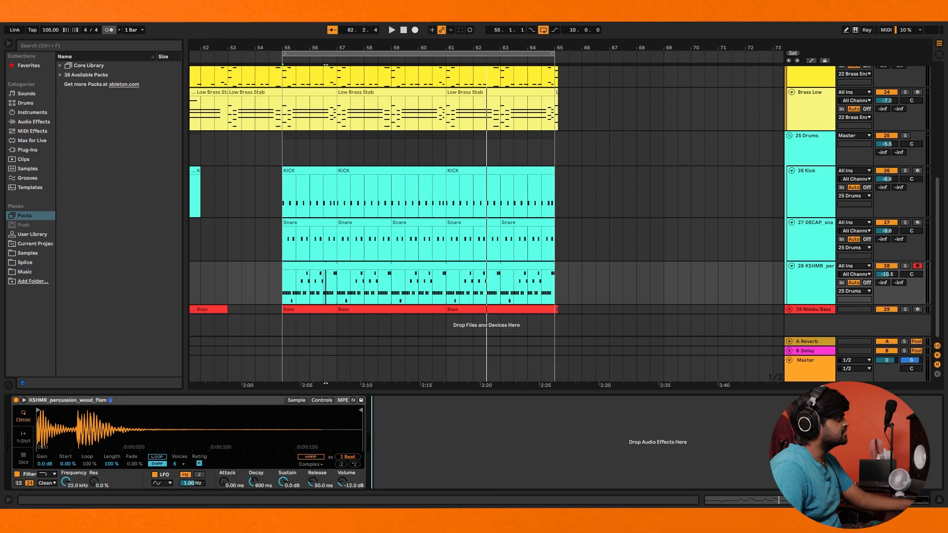
Step: Search the browser for "eq" and add EQ Eight to the KSHMR percussion track
key(ctrl+f)
text(eq)
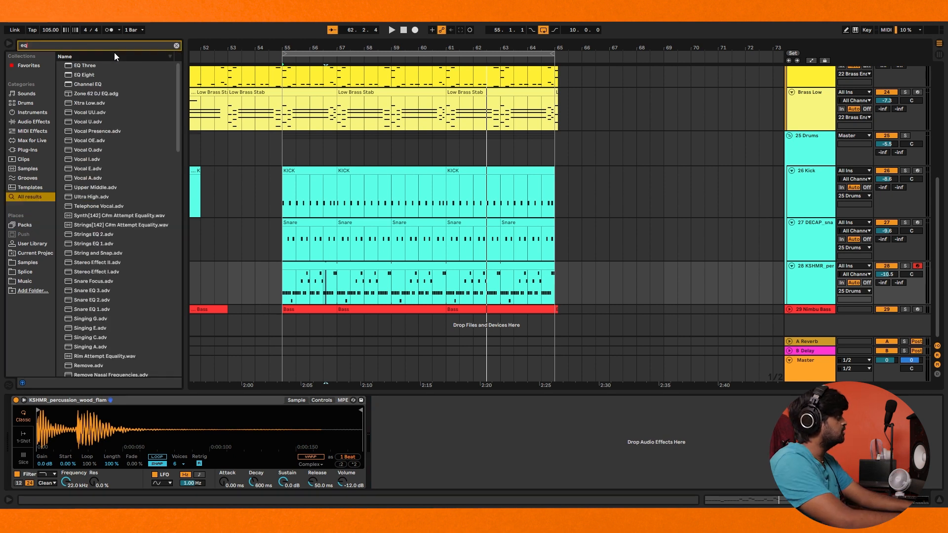
key(Down)
key(Down)
key(Return)
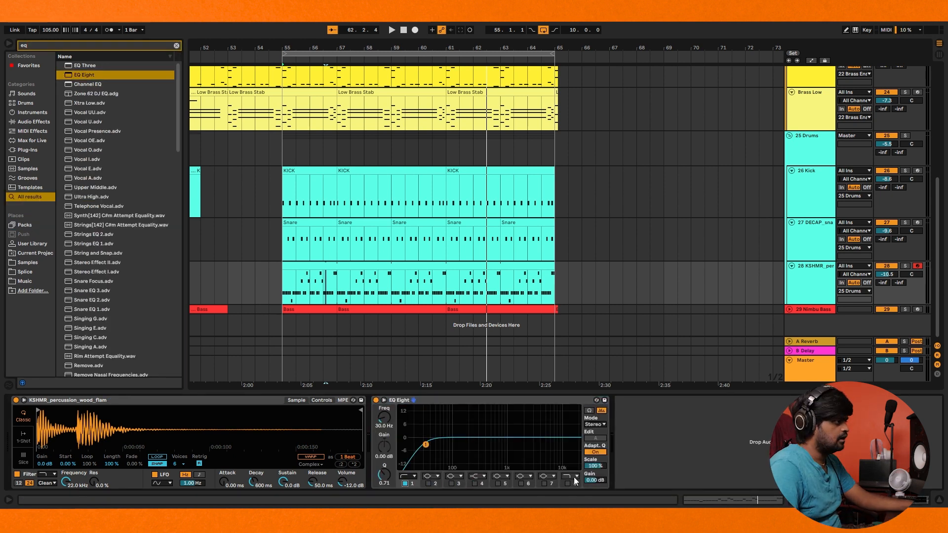
Step: Enable band 8 in EQ Eight and shape band 1's low cut to 230 Hz with a Q of 2.39
click(567, 483)
click(574, 477)
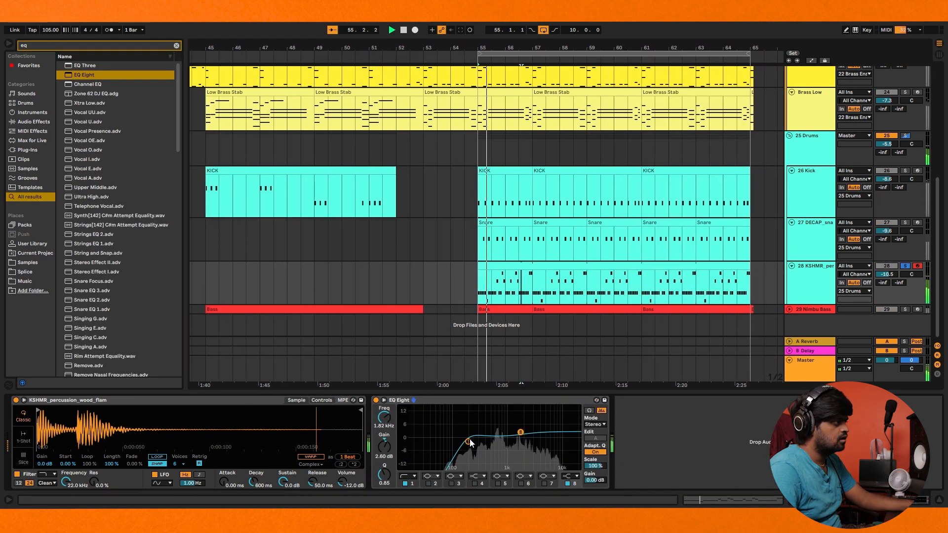
mouse_move(470, 443)
mouse_down()
mouse_move(466, 434)
mouse_move(489, 429)
mouse_move(472, 431)
mouse_up()
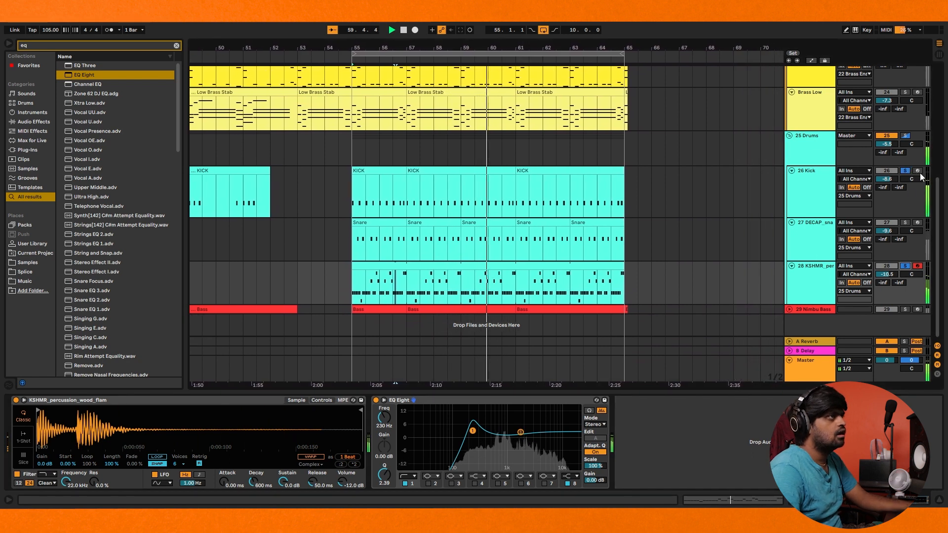
click(905, 135)
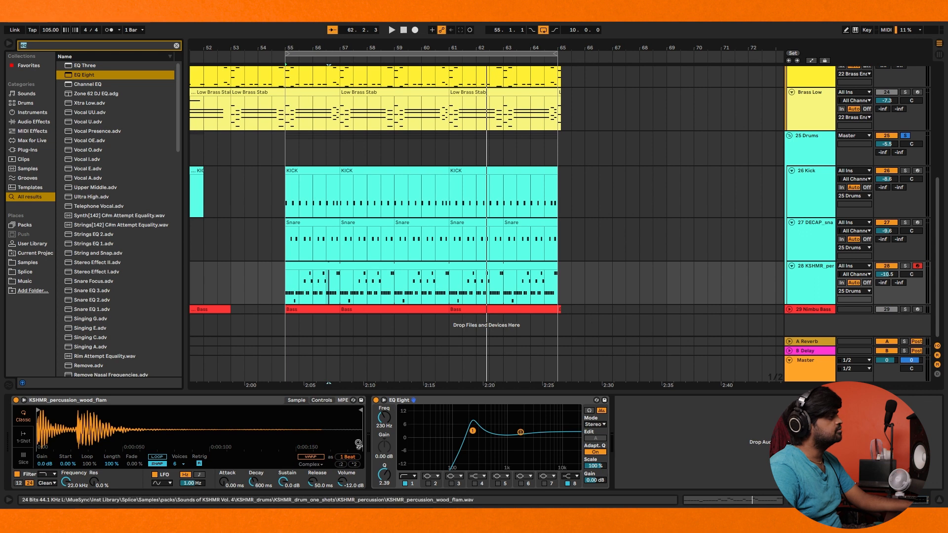
Step: Search the browser for "life", add Lifeline Expanse after EQ Eight and show its plug-in window
key(ctrl+f)
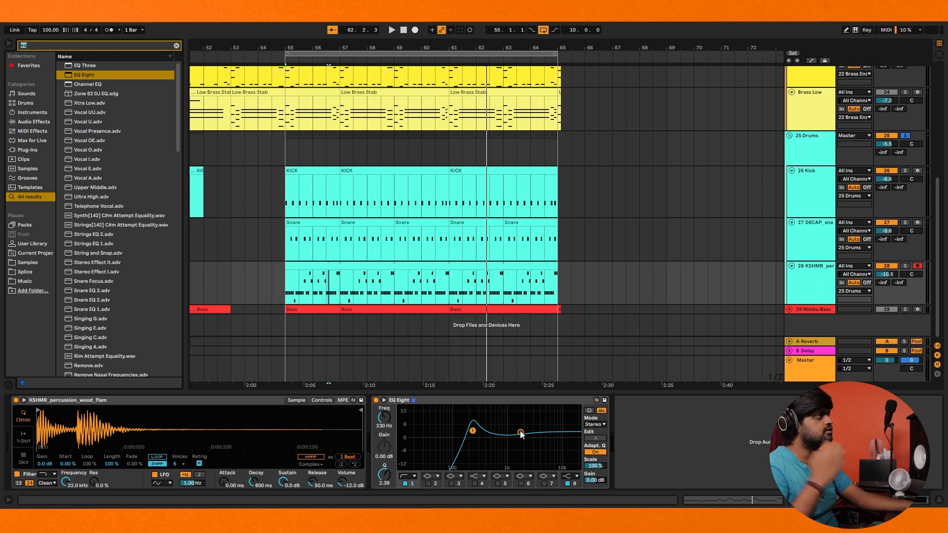
text(life)
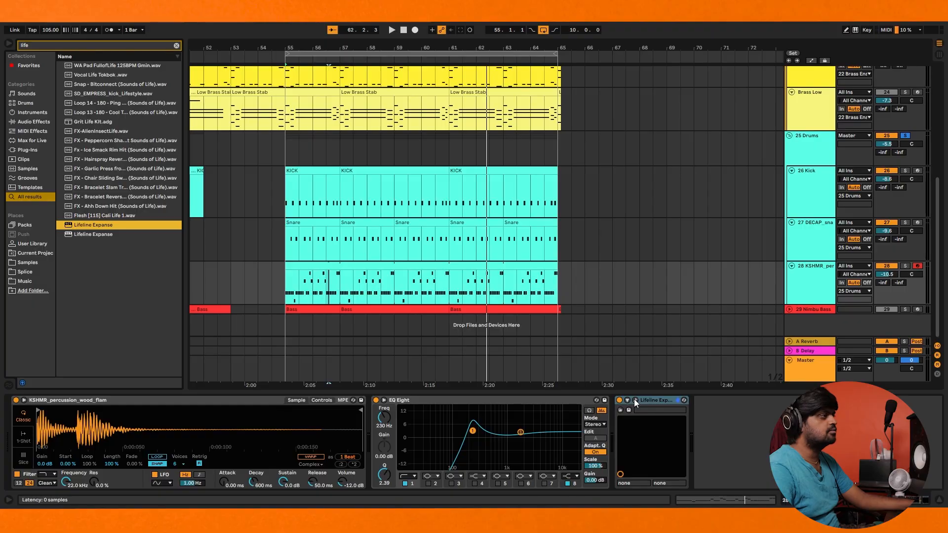
click(634, 399)
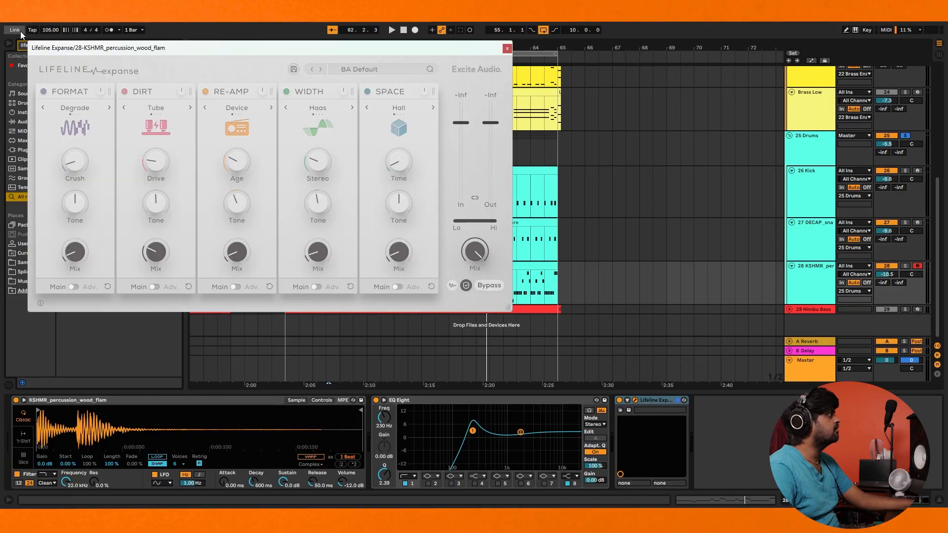
Step: Load the DRM Rim Enhancer preset from Lifeline Expanse's Drums category
click(357, 73)
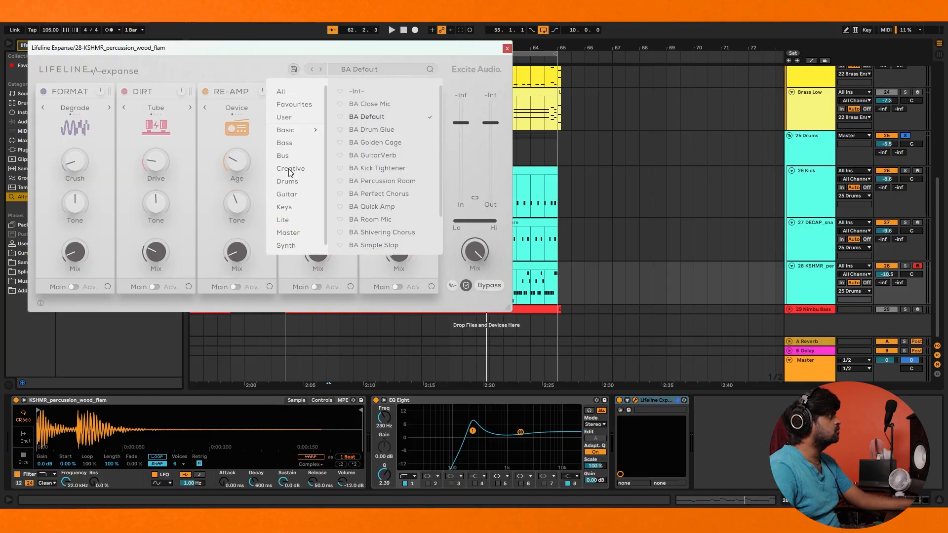
mouse_move(295, 185)
scroll(405, 171, down, 8)
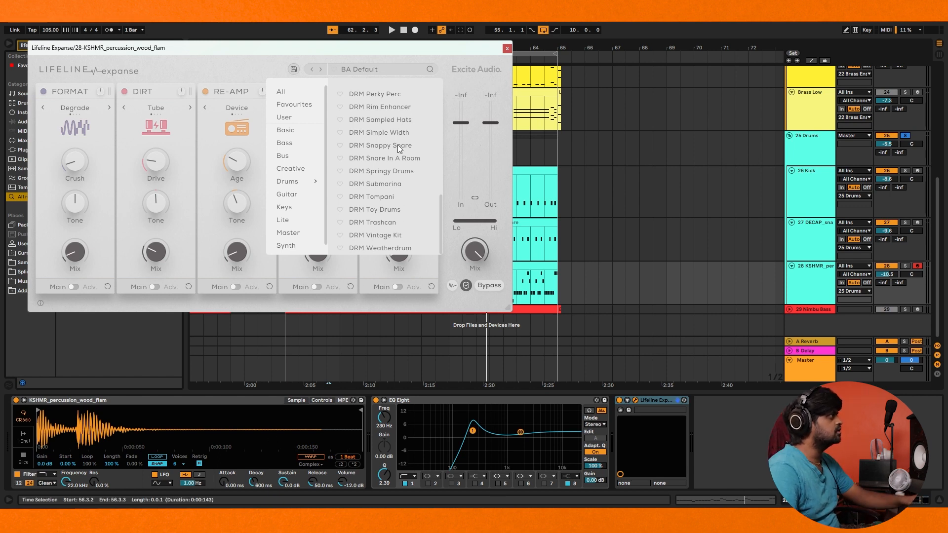
click(399, 108)
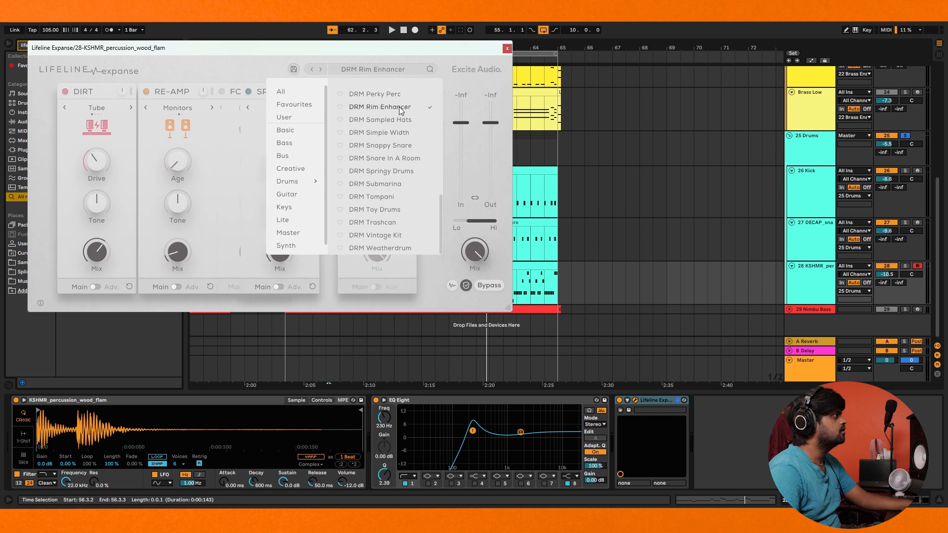
Step: Play the soloed percussion track and compare Lifeline Expanse's processing with the bypassed sound
key(space)
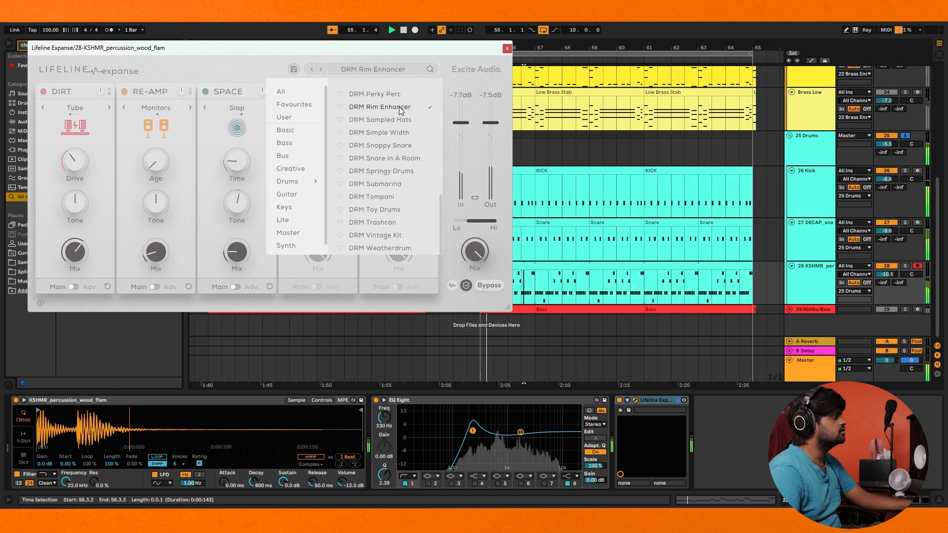
click(906, 267)
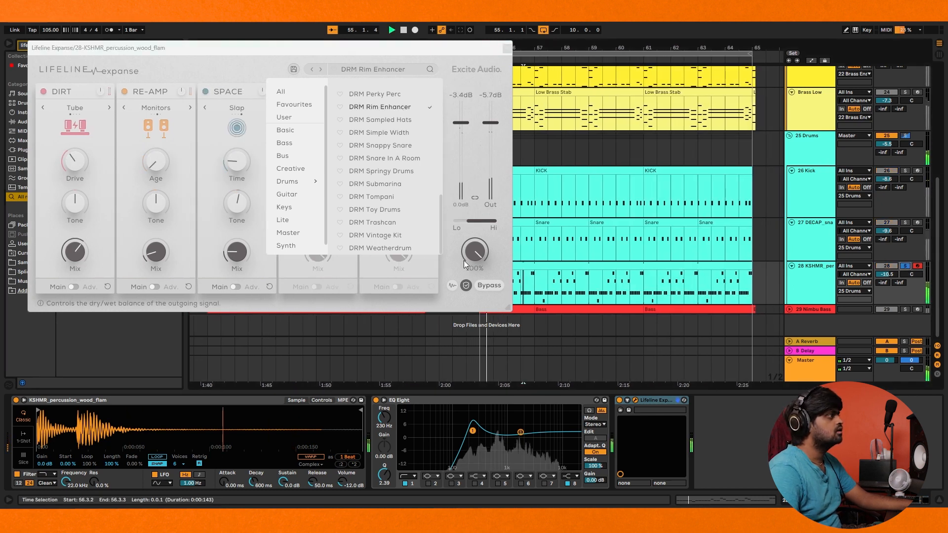
click(484, 287)
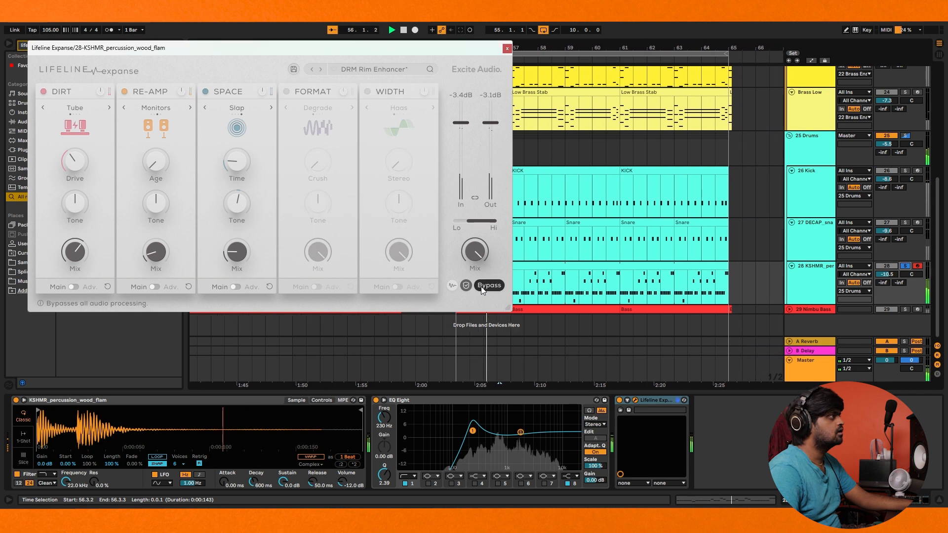
Step: Audition the Lifeline Expanse drum presets from DRM Sampled Hats through DRM Weatherdrum and load DRM Vintage Kit
click(391, 67)
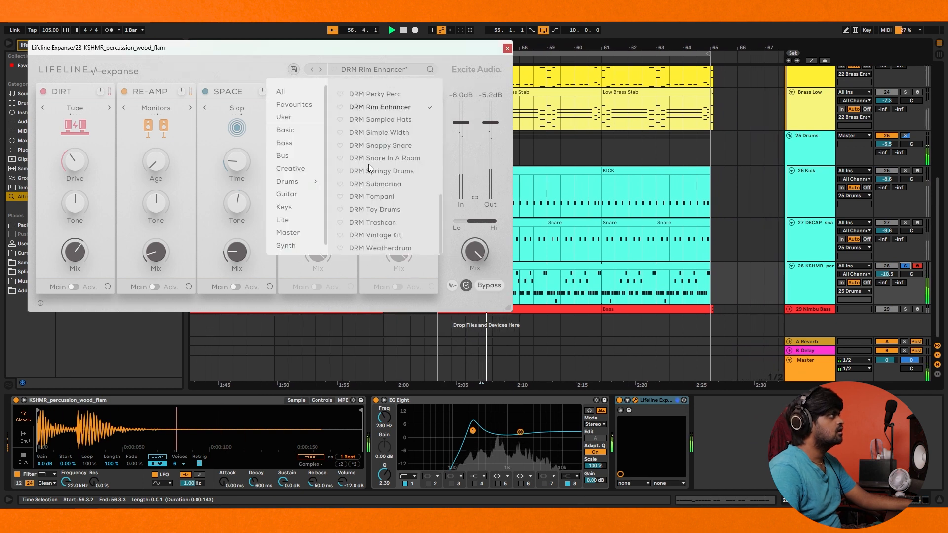
click(383, 120)
click(398, 131)
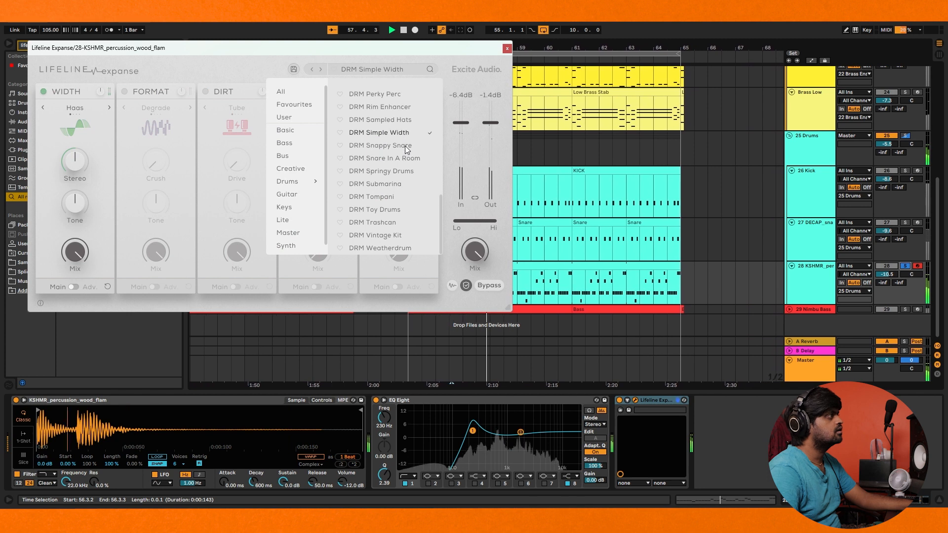
click(405, 146)
click(405, 158)
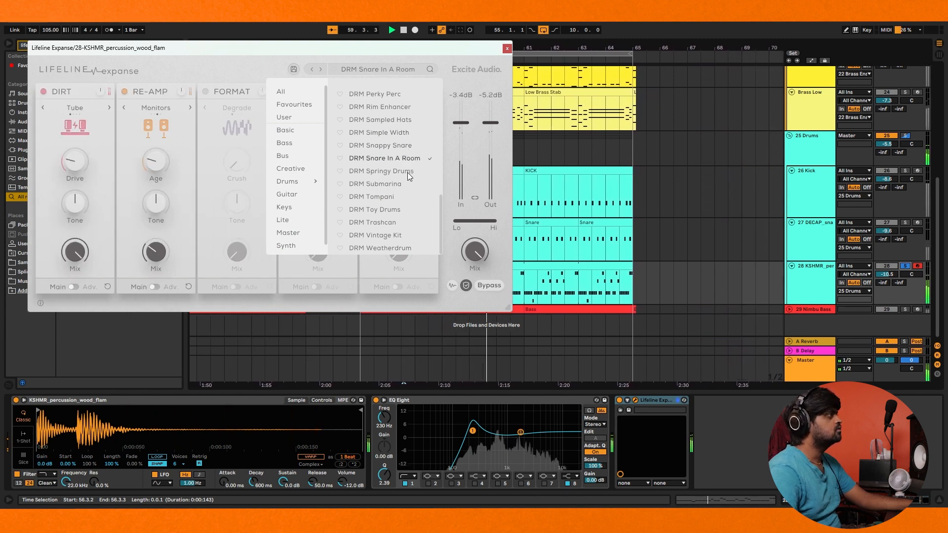
click(407, 172)
click(390, 184)
click(391, 197)
click(393, 210)
click(394, 223)
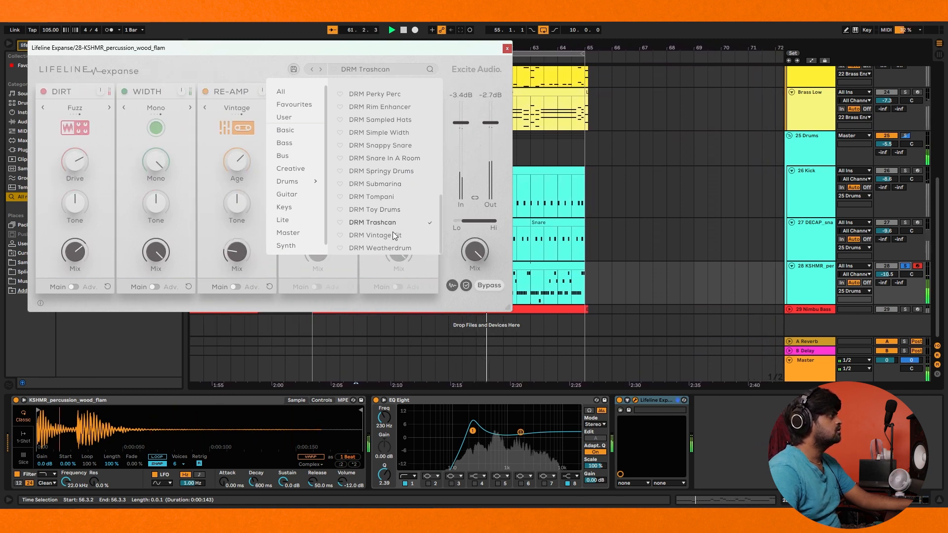
click(399, 236)
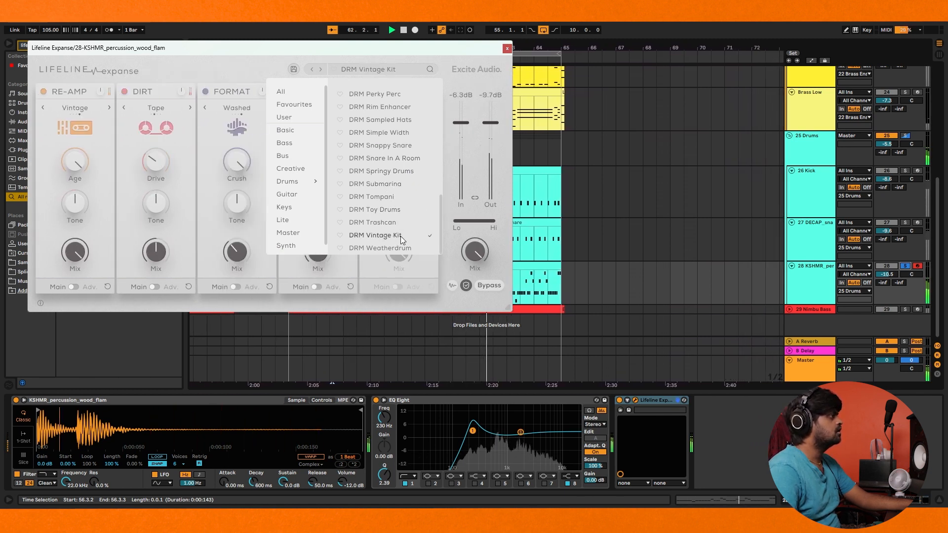
click(404, 247)
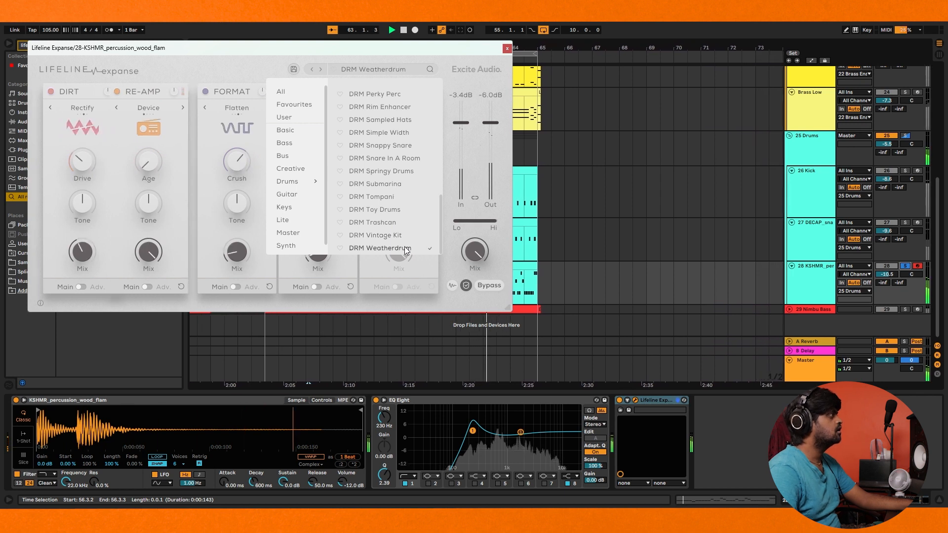
click(401, 234)
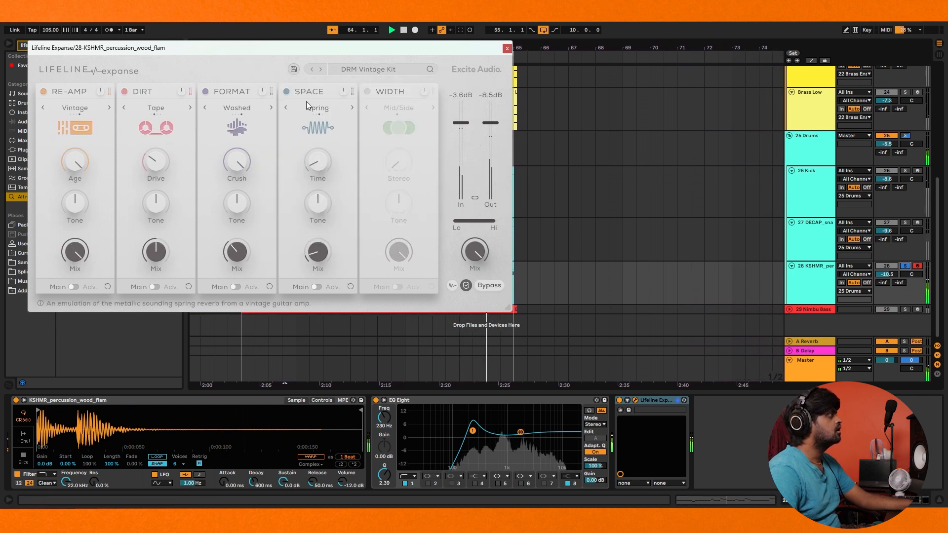
Step: Adjust the Space module's time and tone with its mix at 15%, and enable Width with raised stereo and 47% tone
drag(316, 170, 318, 170)
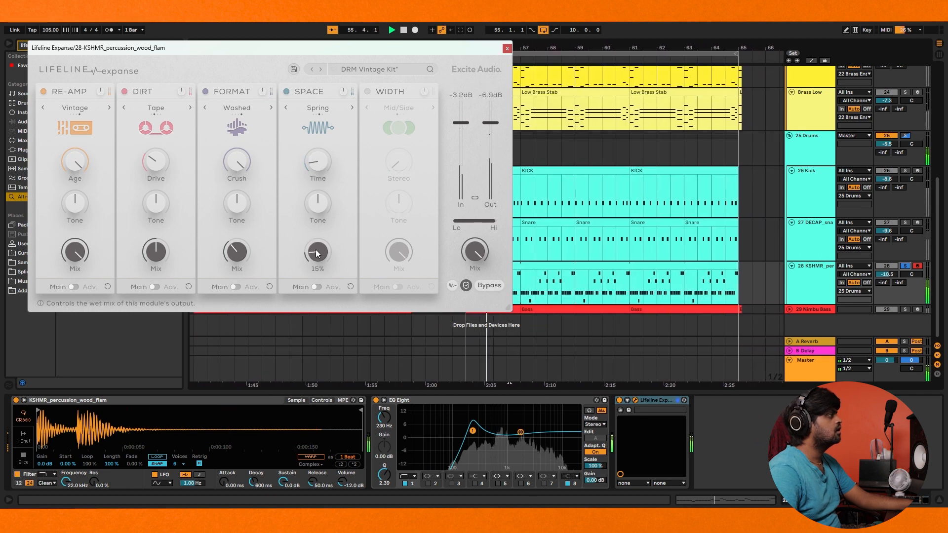
click(367, 92)
drag(398, 162, 391, 141)
drag(401, 209, 401, 193)
drag(301, 200, 320, 226)
drag(401, 196, 404, 215)
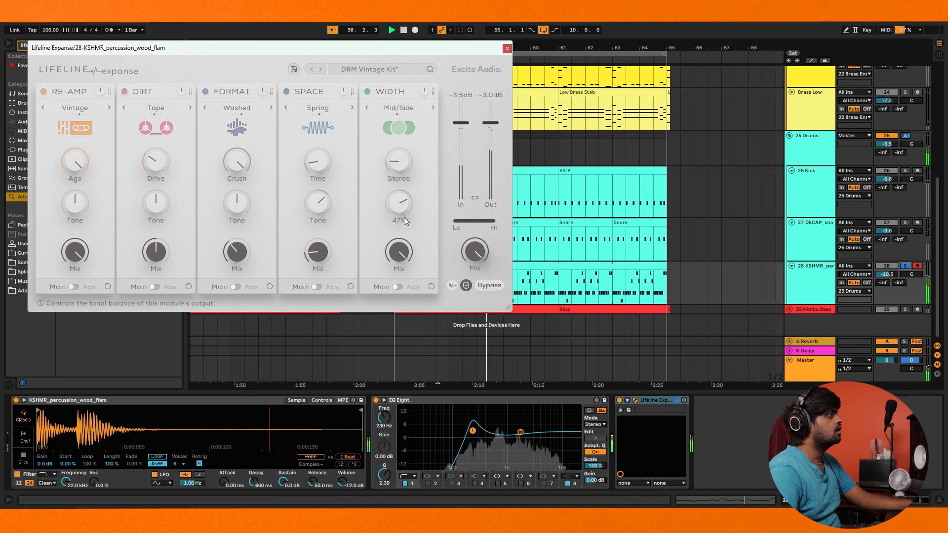
Step: Raise the Dirt module's drive and mix in Lifeline Expanse and lower the plug-in's overall mix
drag(474, 250, 481, 291)
drag(156, 163, 147, 129)
drag(155, 252, 146, 223)
drag(475, 252, 475, 289)
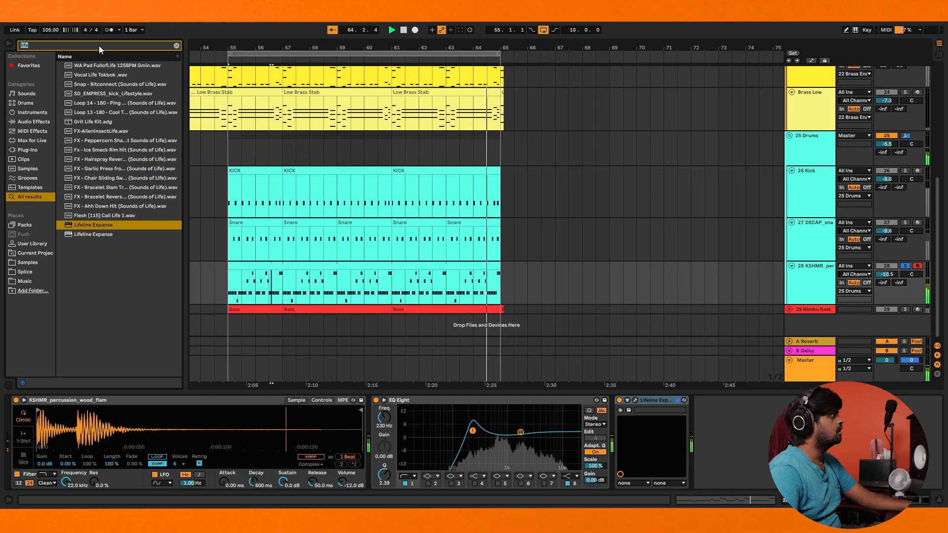
Step: Search the browser for "therma", add Thermal after Lifeline Expanse and show its plug-in window
text(therma)
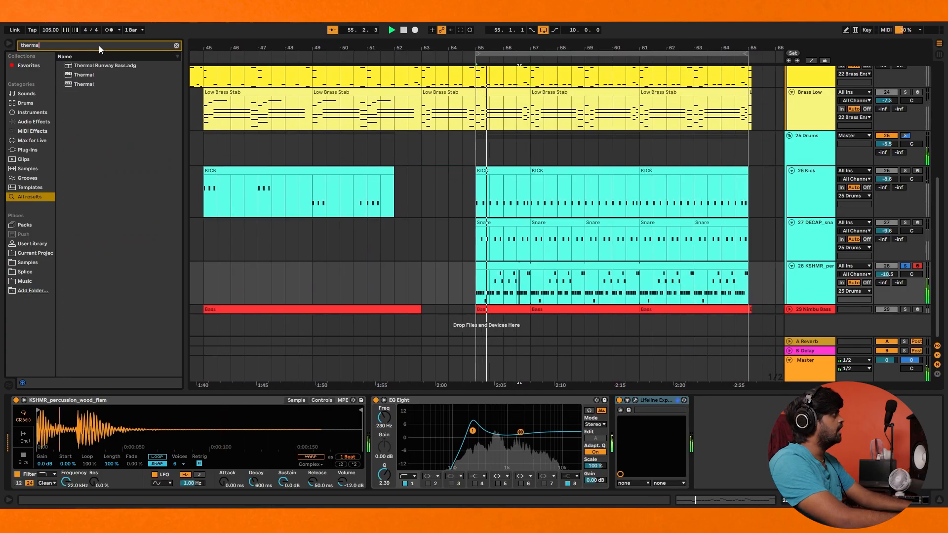
click(122, 75)
double_click(122, 75)
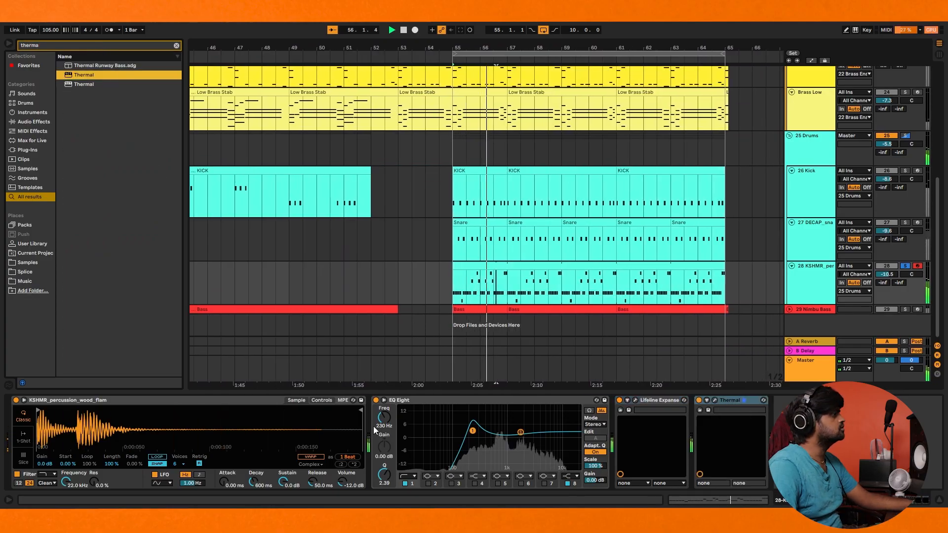
click(715, 400)
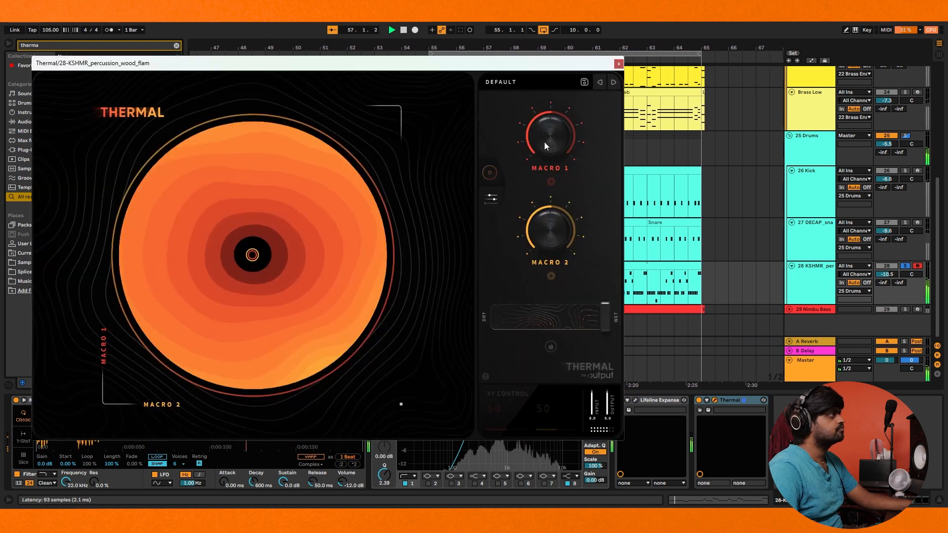
Step: Audition Thermal's Digital Crunch, Crush Mover and Crunchy Buss drum presets and load Crush Mover
click(531, 82)
click(116, 148)
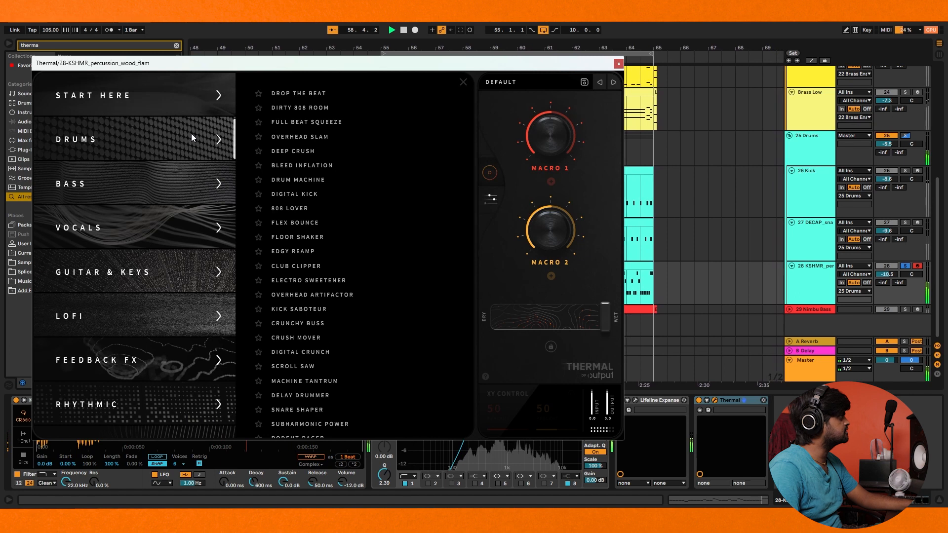
scroll(325, 321, down, 1)
click(320, 348)
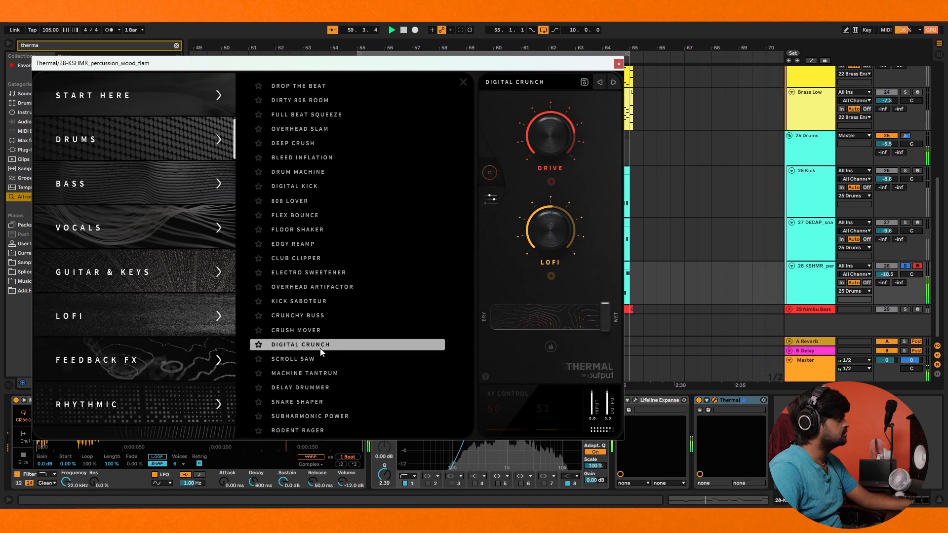
click(324, 330)
click(328, 316)
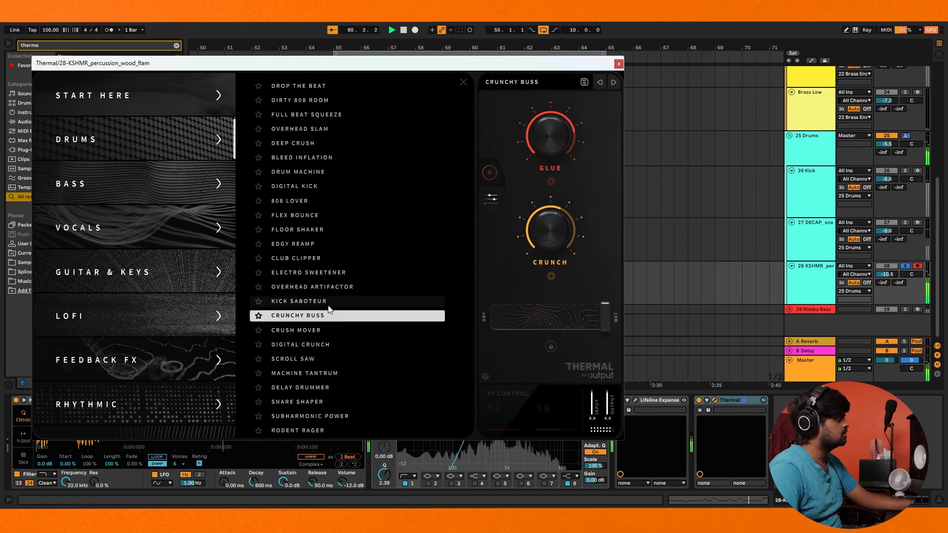
click(330, 329)
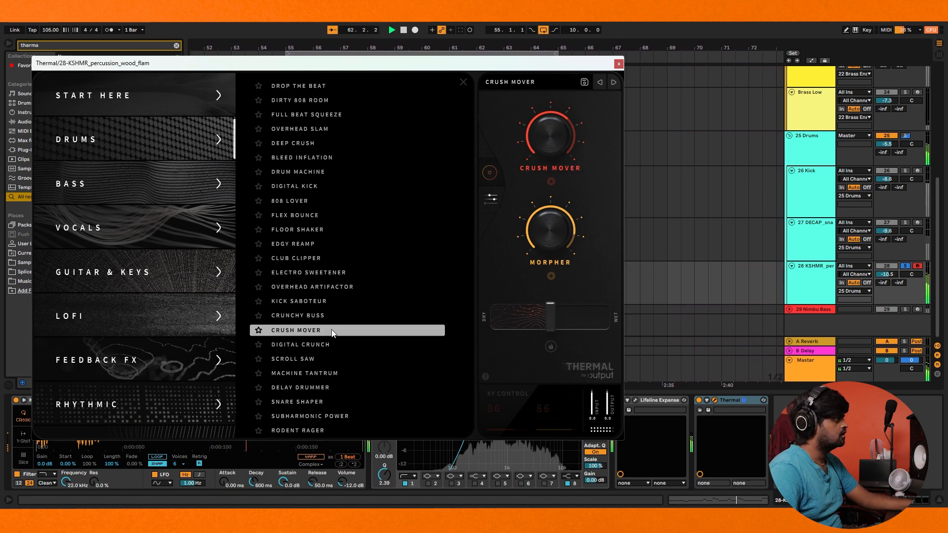
Step: Audition more of Thermal's drum presets, including Snare Shaper, Kick Saboteur, Dirty 808 Room and Deep Crush, and load Overhead Slam
click(334, 431)
click(334, 403)
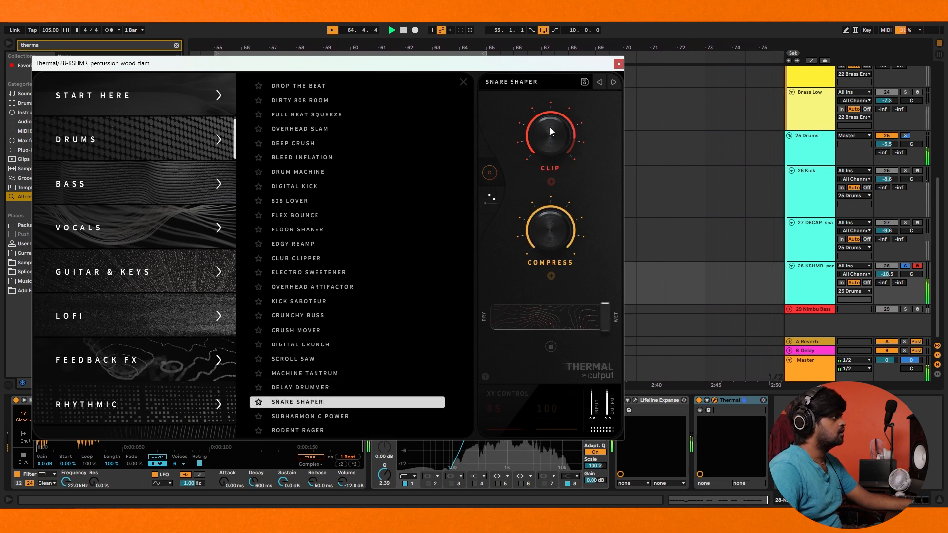
click(305, 301)
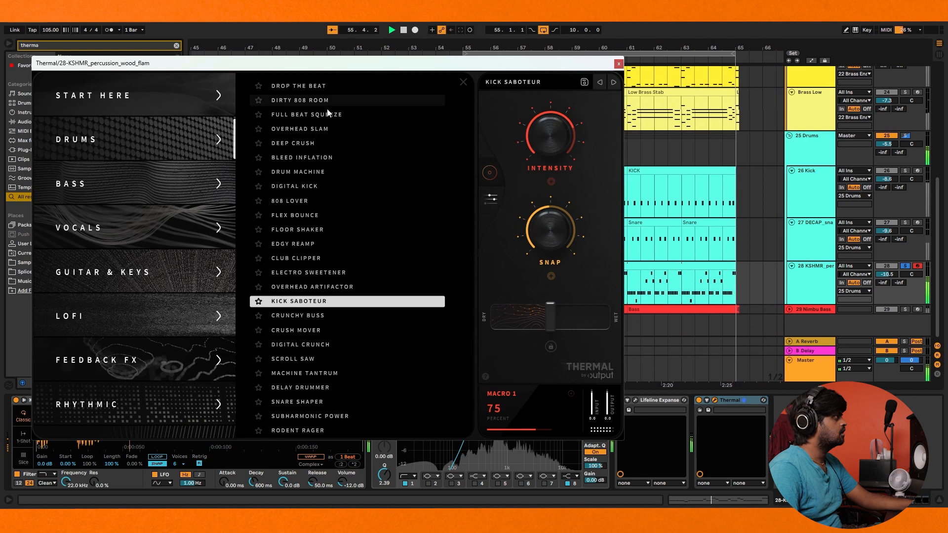
click(312, 87)
click(313, 103)
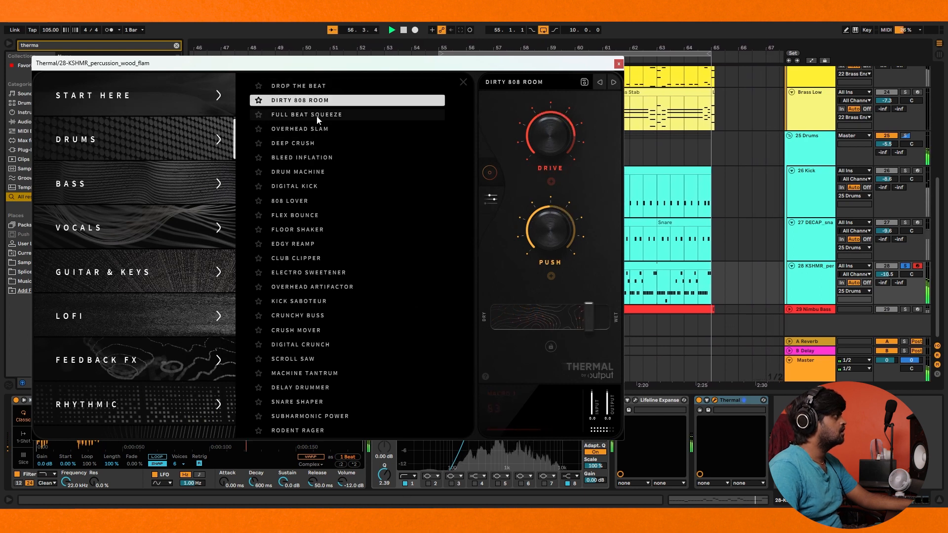
click(316, 114)
click(319, 129)
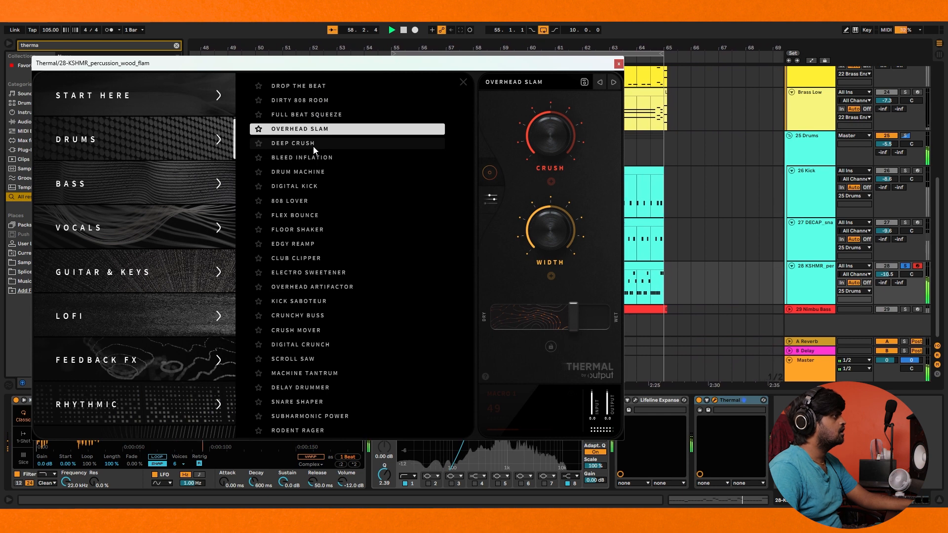
click(313, 144)
click(316, 129)
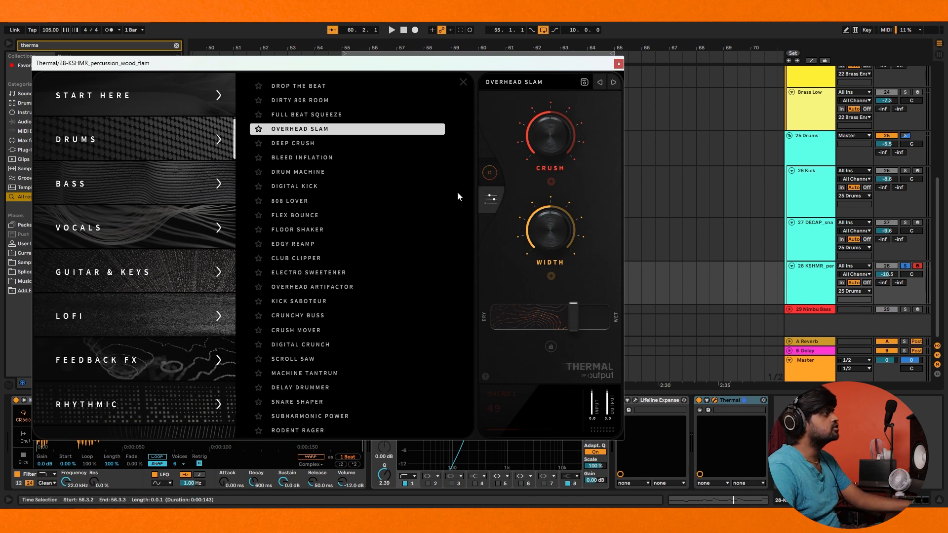
Step: Lower Thermal's dry/wet mix well towards dry, set Crush to 54%, and close the plug-in window
drag(579, 327, 554, 321)
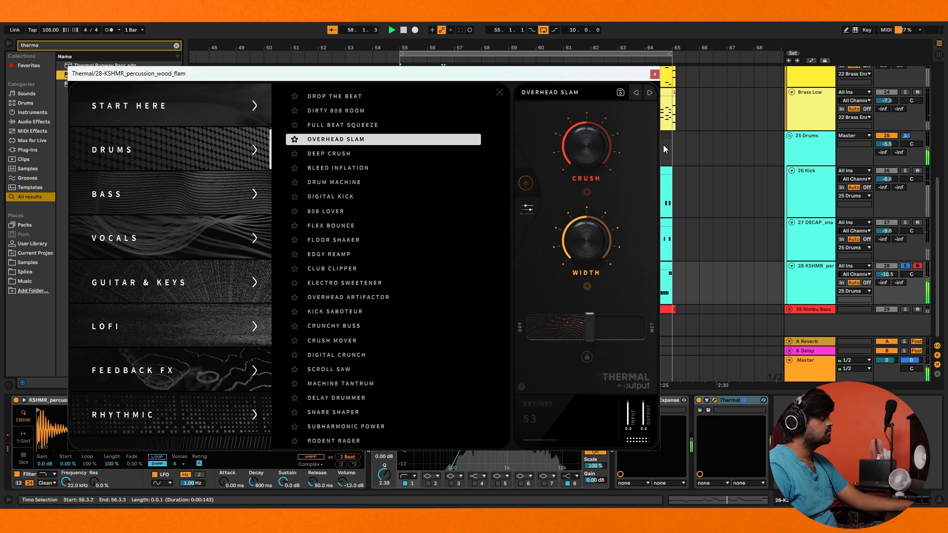
drag(581, 330, 550, 321)
mouse_move(575, 128)
mouse_down()
mouse_move(568, 94)
mouse_move(570, 136)
mouse_up()
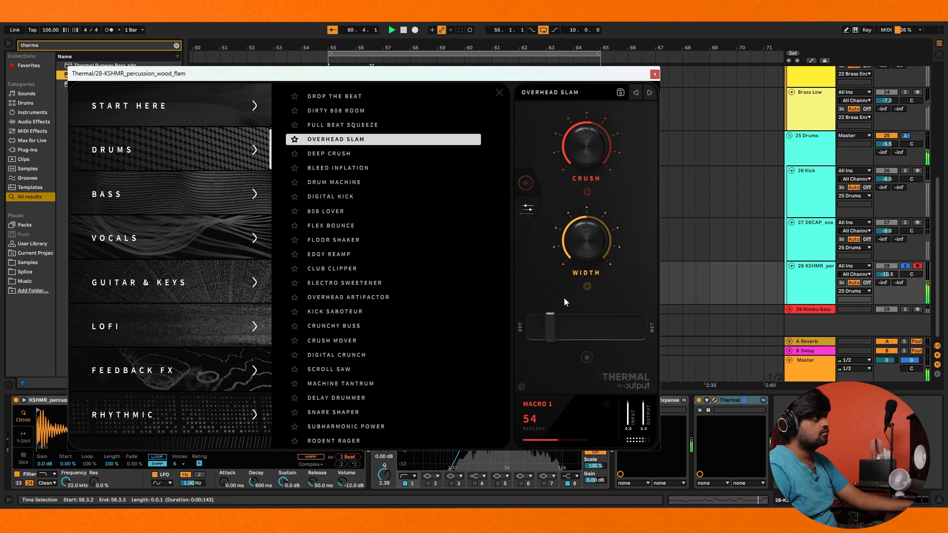
drag(552, 333, 560, 330)
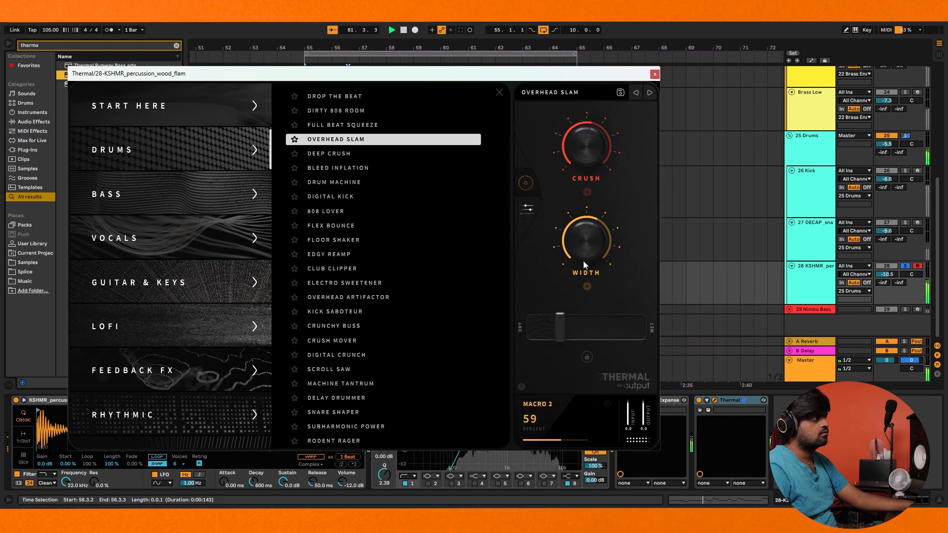
click(655, 74)
key(space)
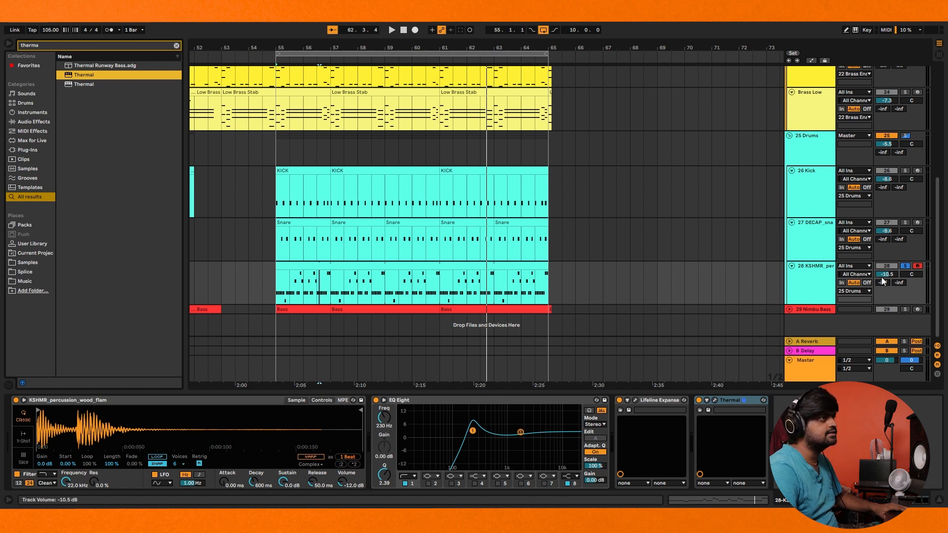
Step: Review the Lifeline Expanse and Thermal settings on the percussion track, and hide the plug-in windows
click(636, 401)
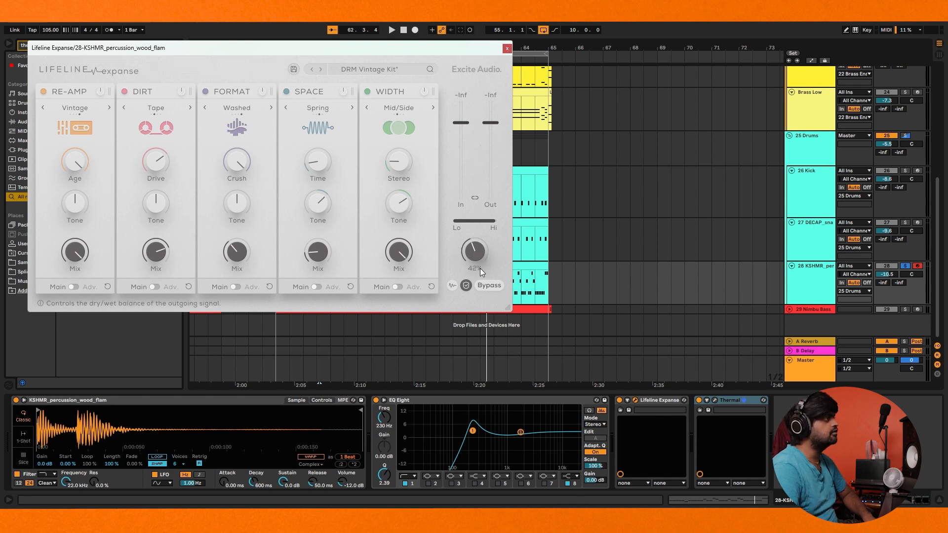
click(507, 49)
click(715, 400)
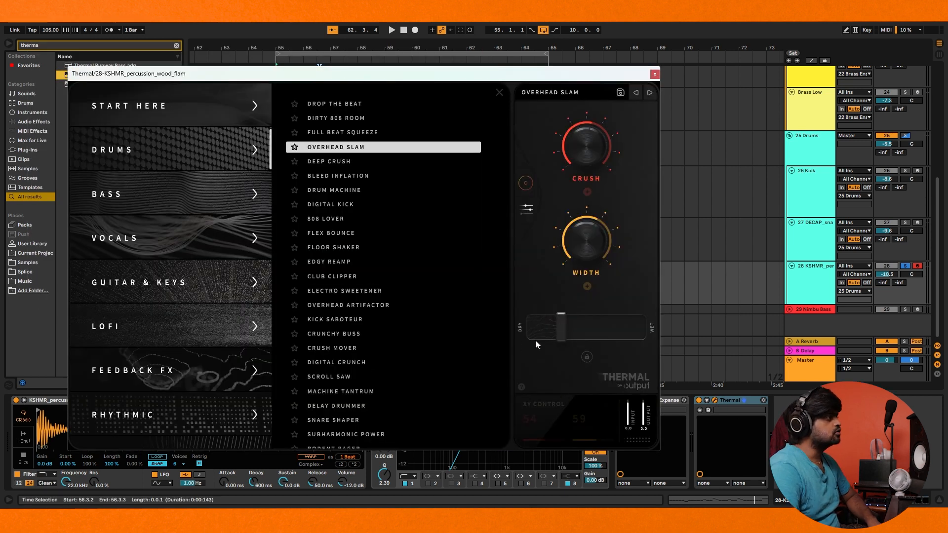
key(ctrl+alt+p)
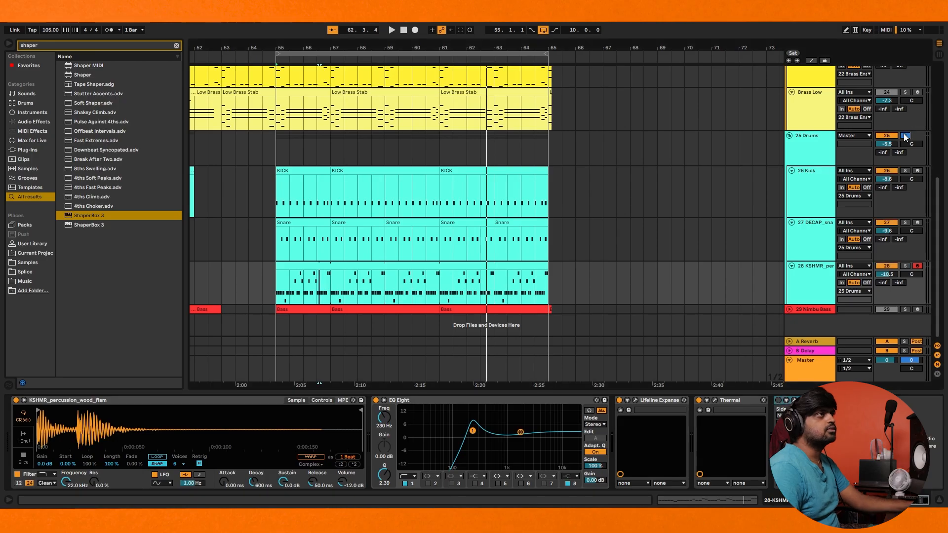
Step: Unsolo the Drums group and lower the KSHMR percussion track's volume to -14.4 dB against the full mix
key(space)
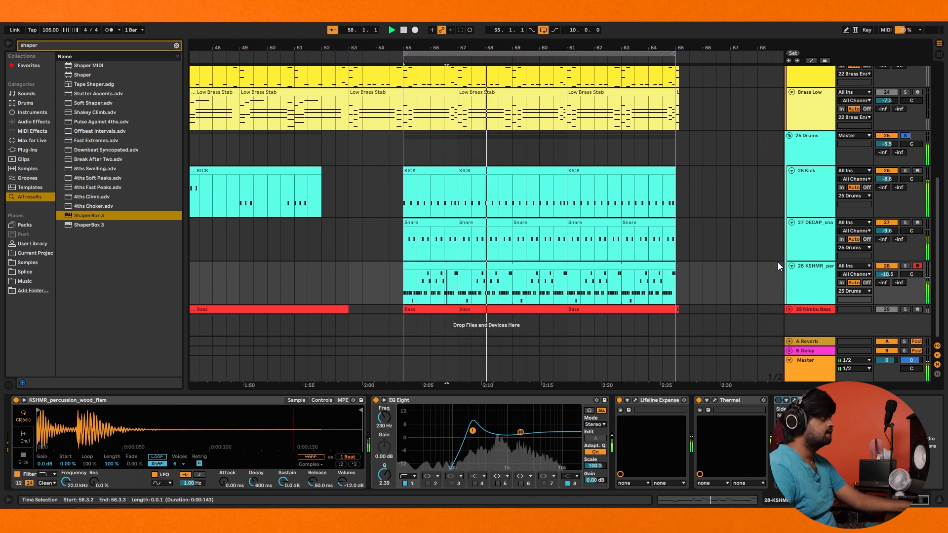
scroll(829, 168, up, 2)
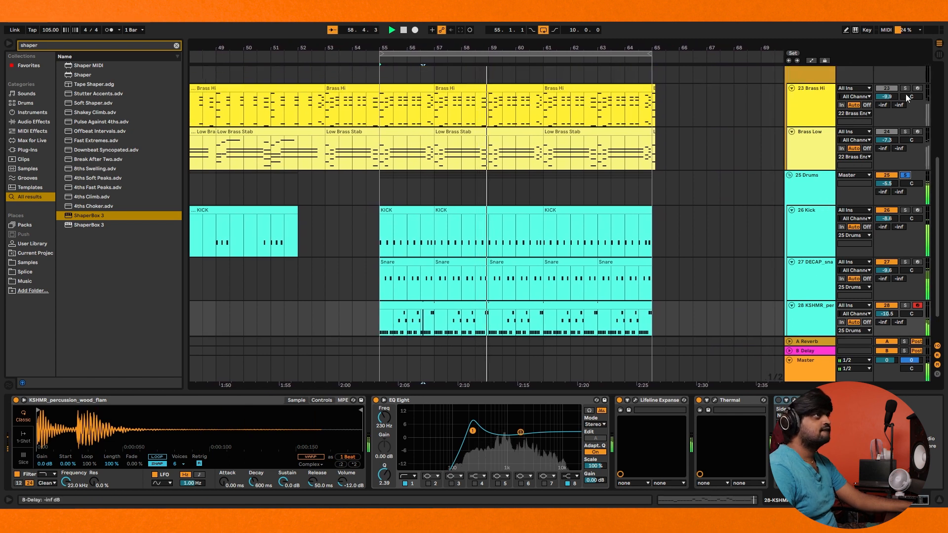
click(906, 177)
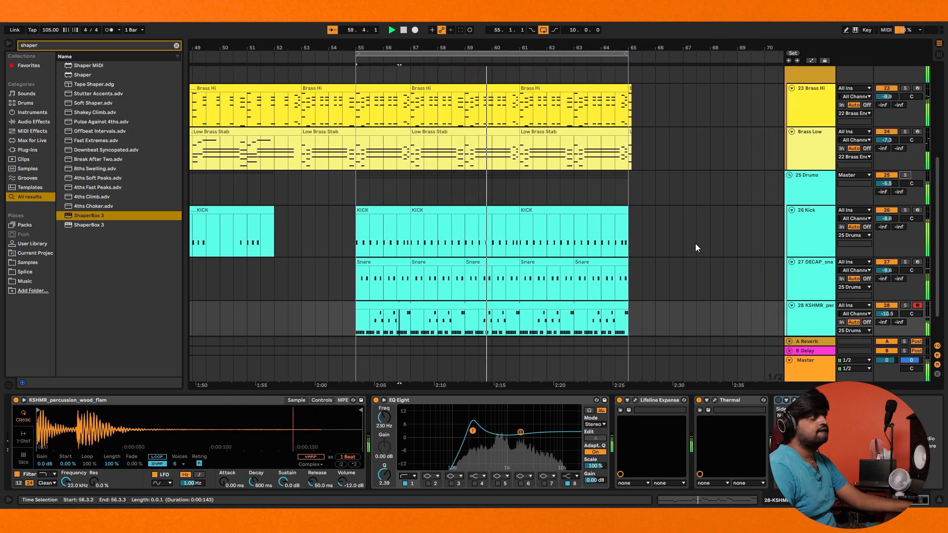
drag(887, 313, 887, 331)
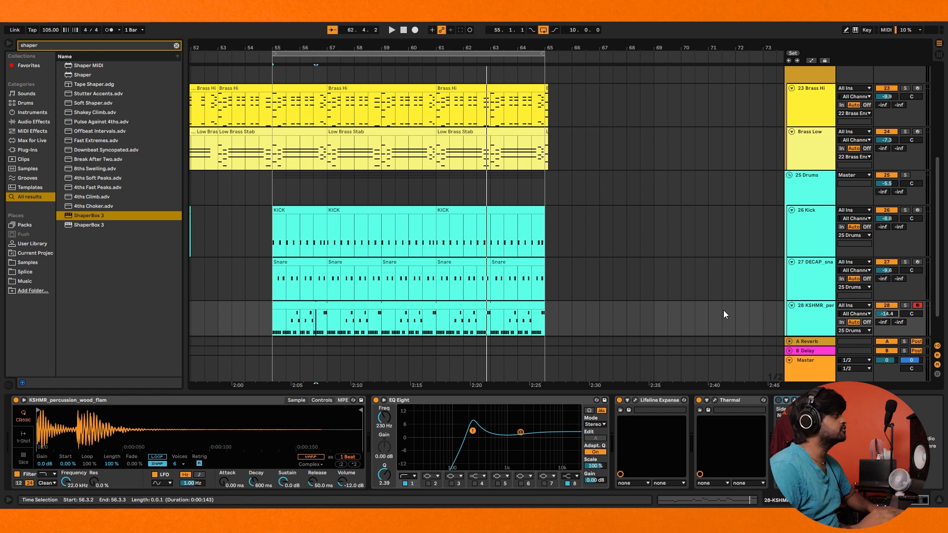
Step: Enable ShaperBox 3 on the KSHMR percussion track and browse its Showcase presets
scroll(617, 258, down, 2)
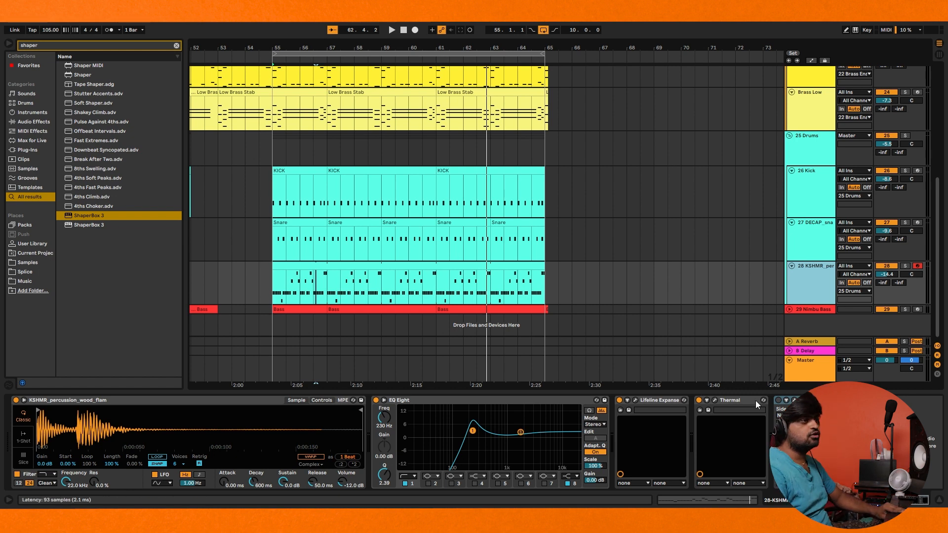
click(779, 401)
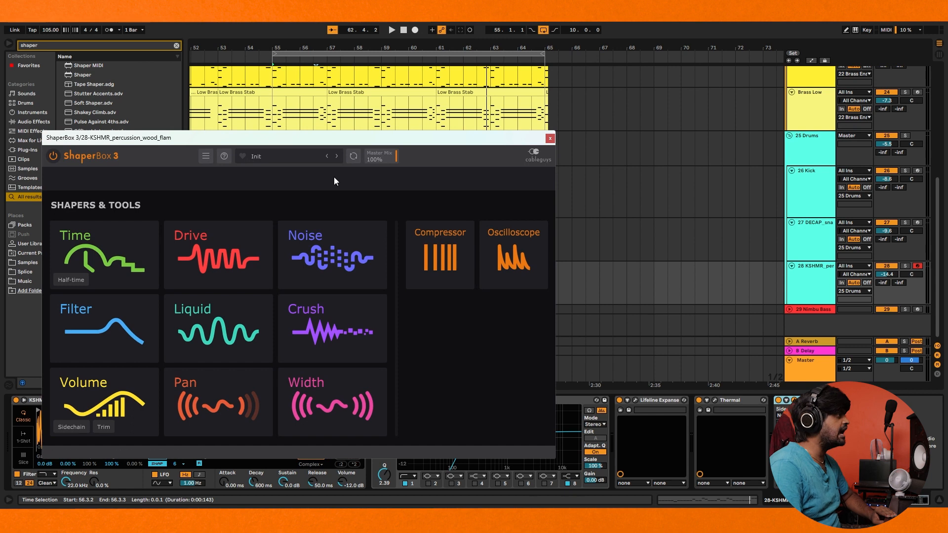
click(285, 155)
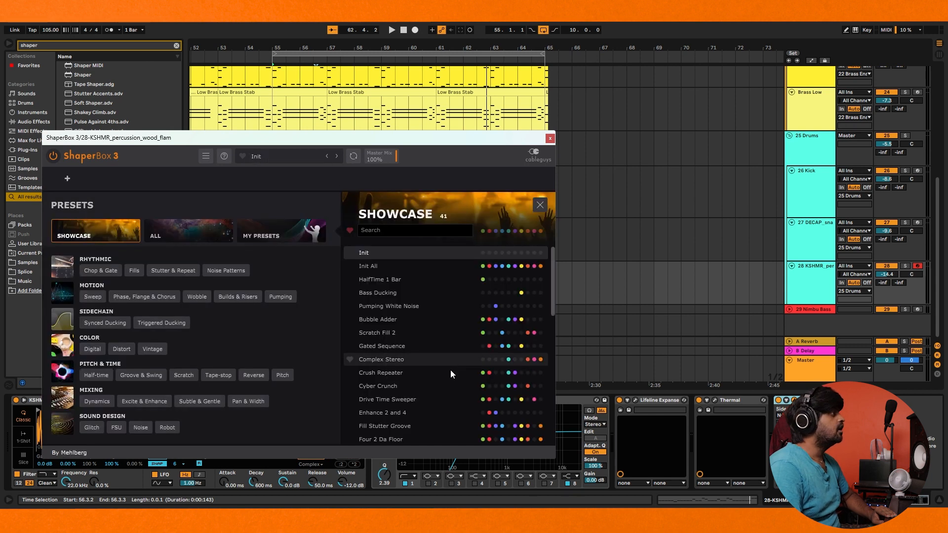
scroll(457, 374, down, 5)
scroll(457, 375, down, 5)
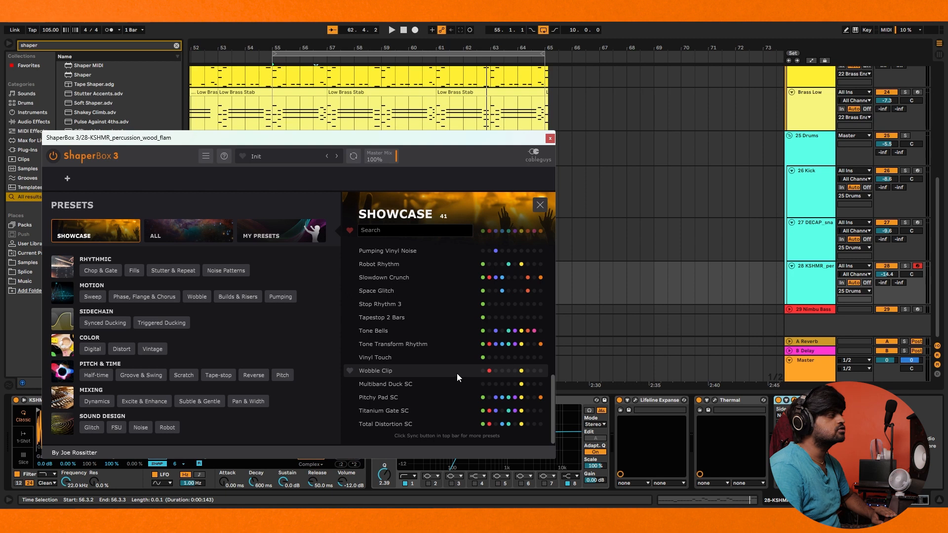
scroll(422, 312, up, 5)
Step: Search the ShaperBox presets for "ghost", load Ghost Snare Groove and leave the preset browser
click(398, 232)
text(ga)
key(BackSpace)
text(host)
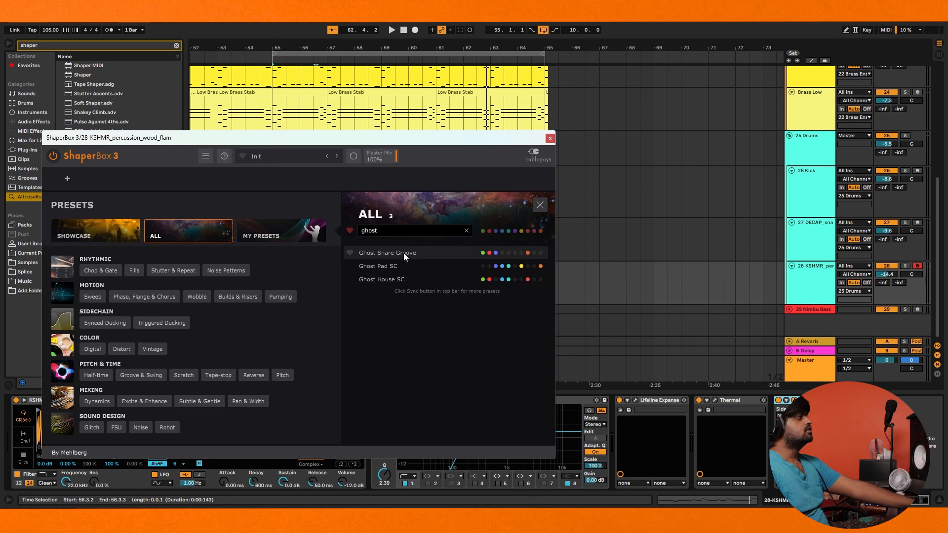
click(413, 252)
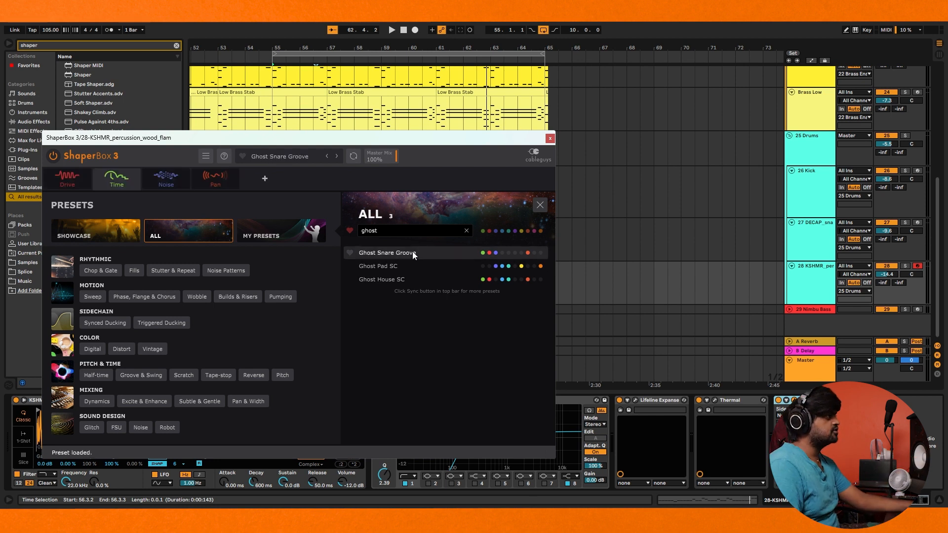
click(546, 207)
Step: Play the soloed drums and compare the percussion with ShaperBox 3 switched on and off
key(space)
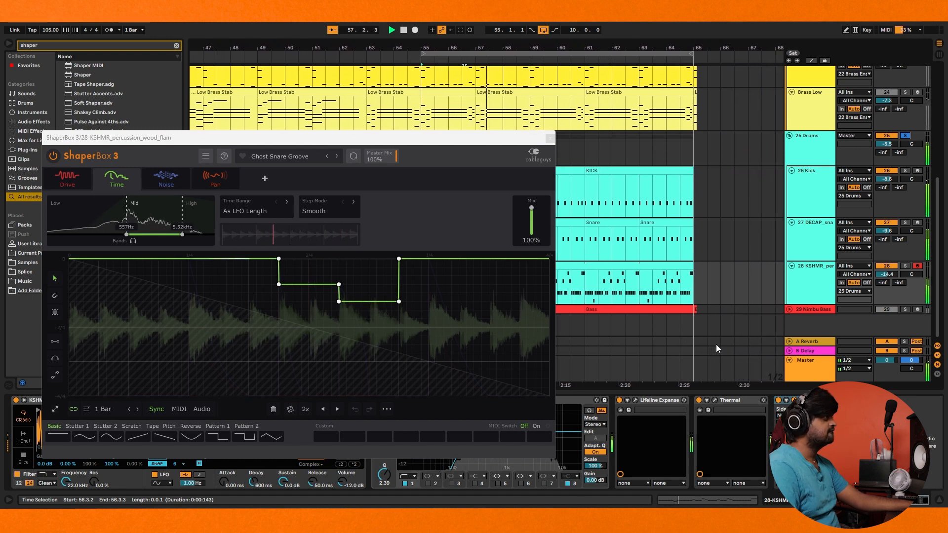
click(779, 401)
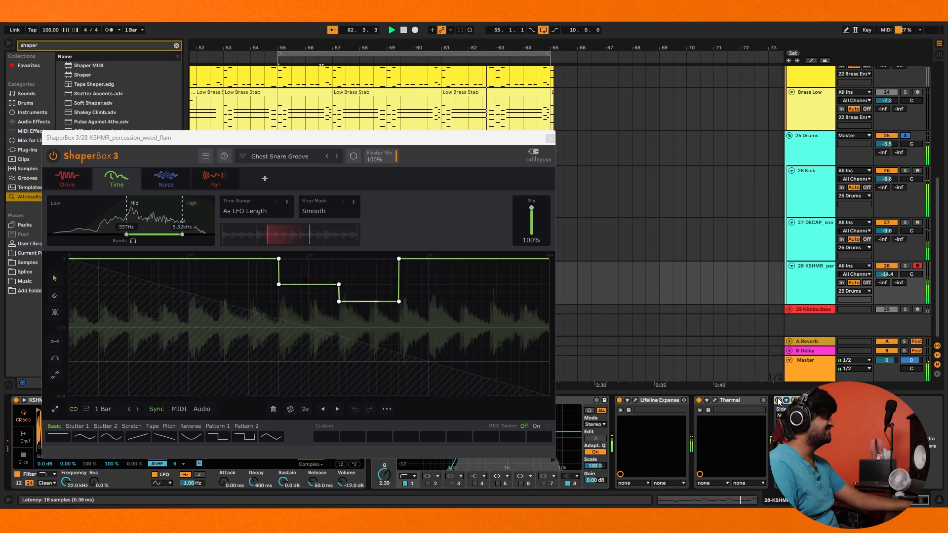
key(space)
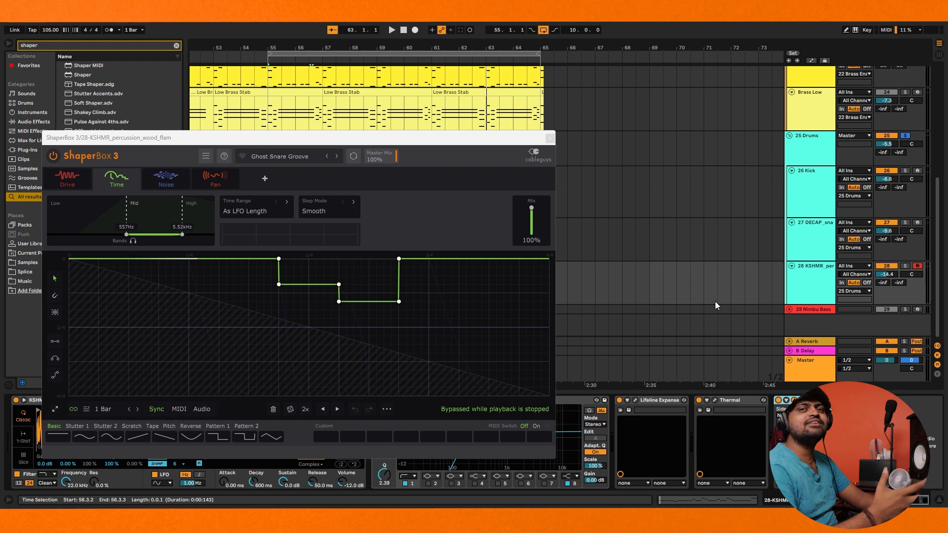
Step: Examine the preset's Drive, Time, Noise and Pan shapers, briefly playing the loop to watch the Time shaper
click(73, 183)
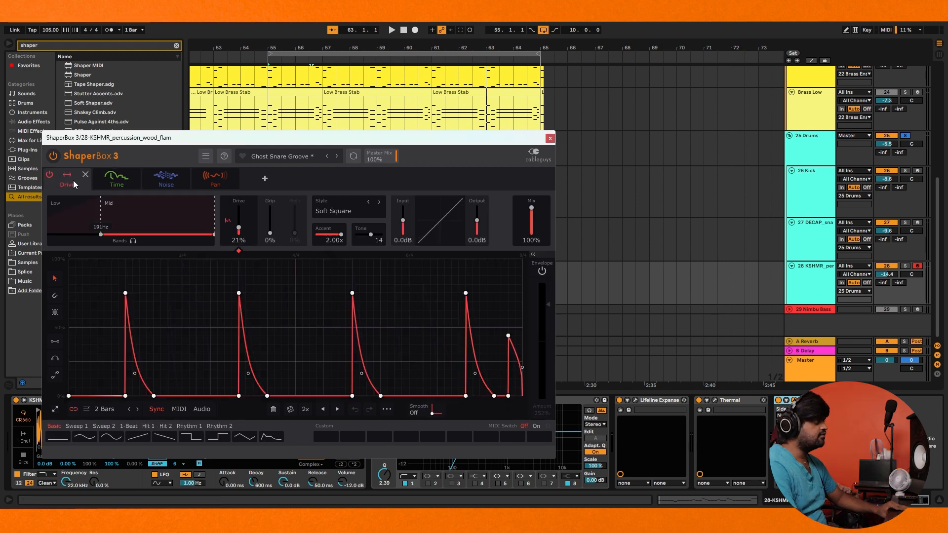
key(space)
click(116, 178)
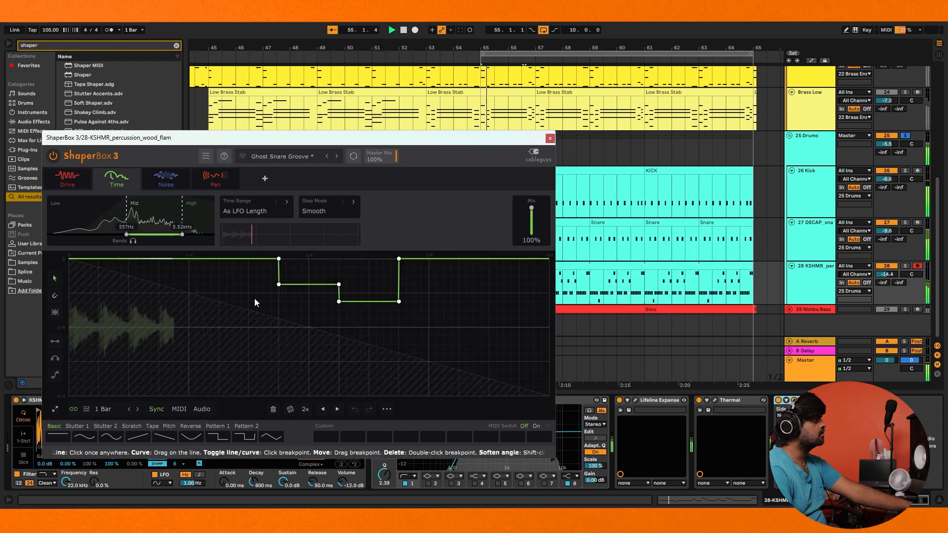
key(space)
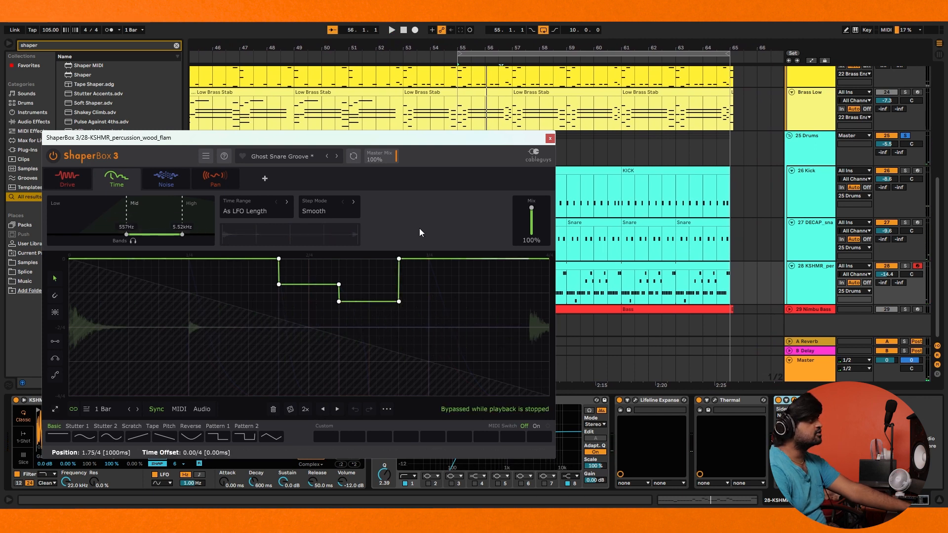
mouse_move(103, 177)
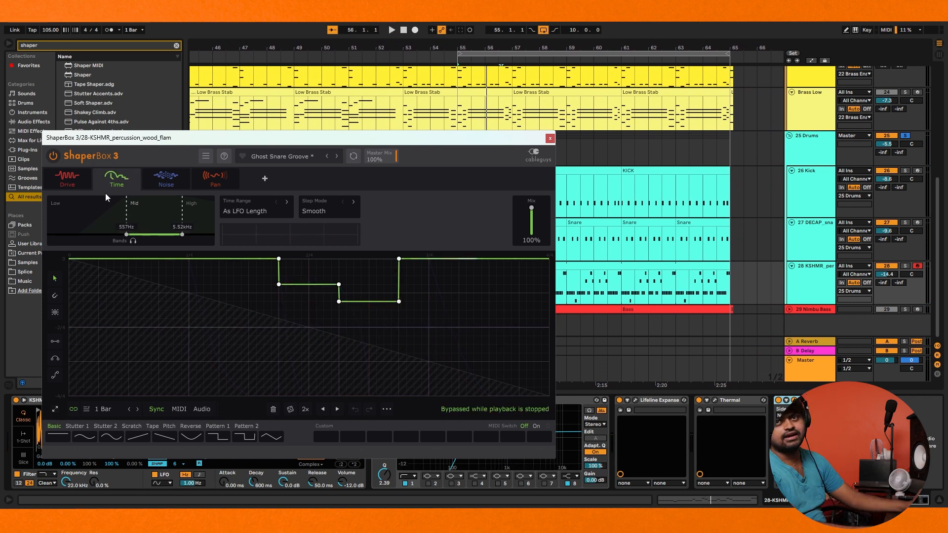
click(166, 178)
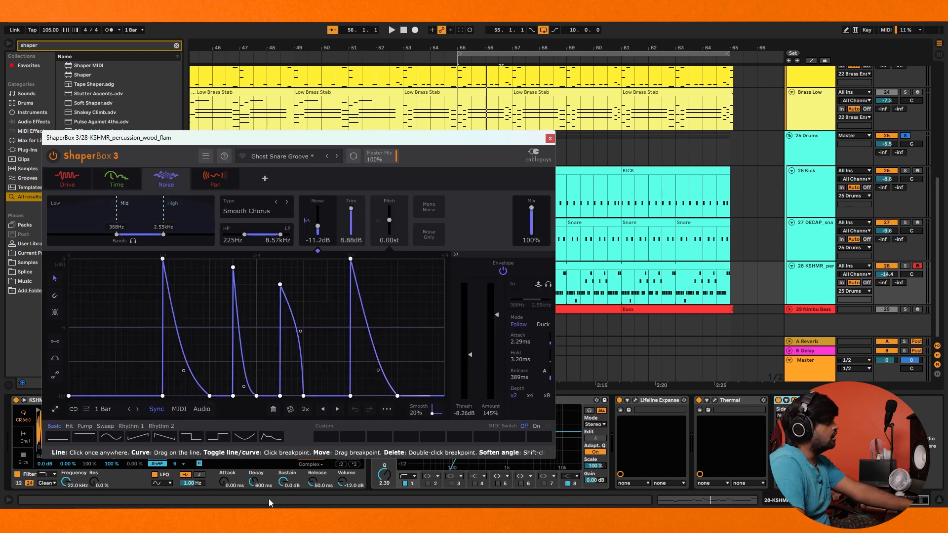
click(215, 178)
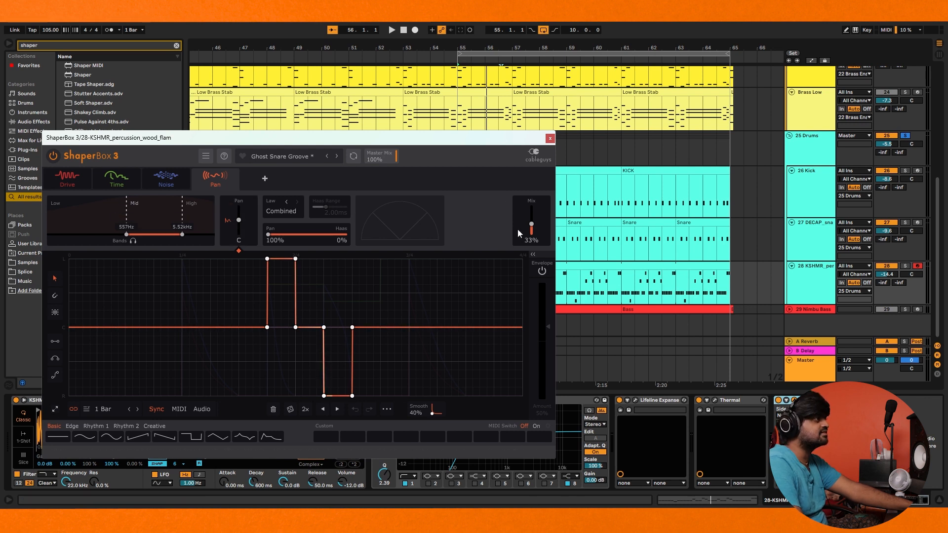
Step: Go over the Time, Drive and Pan shapers of Ghost Snare Groove once more and close the ShaperBox window
click(145, 181)
click(117, 182)
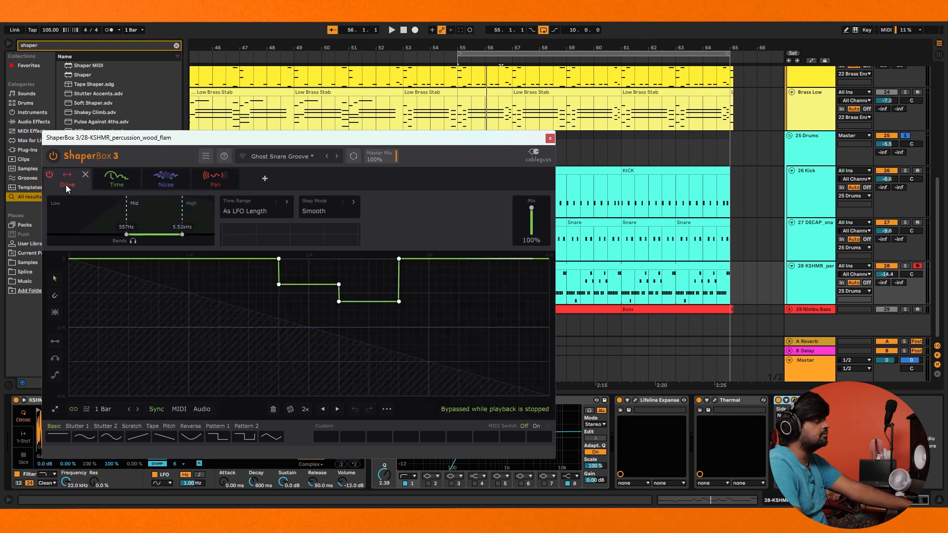
click(66, 185)
mouse_move(167, 180)
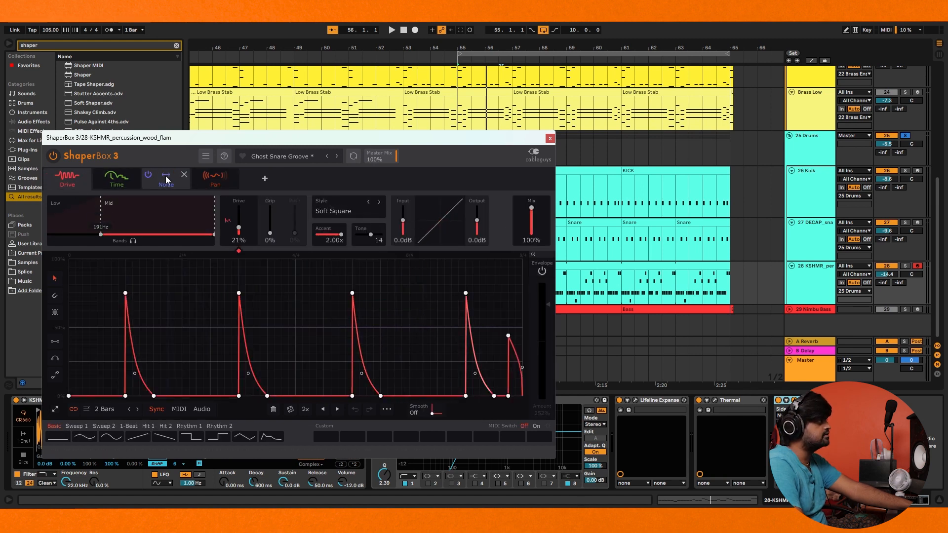
click(208, 181)
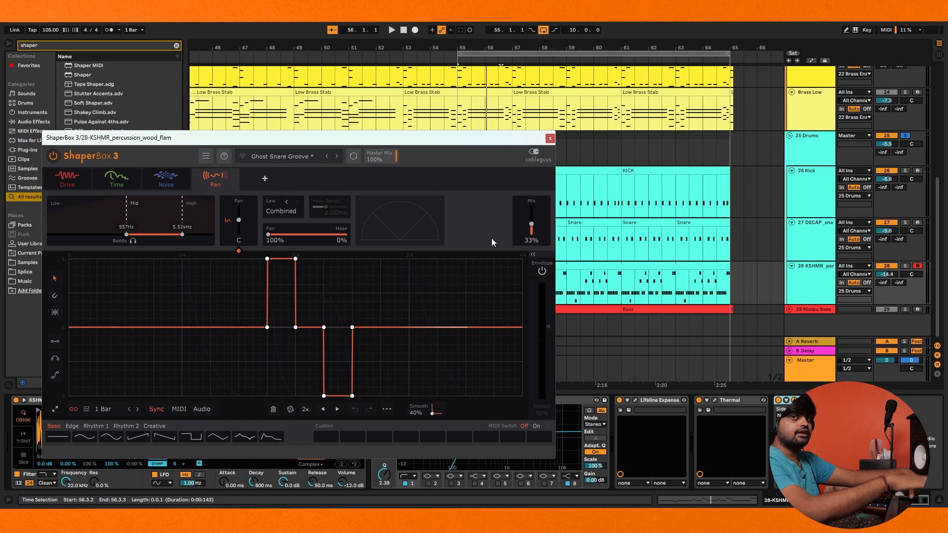
click(550, 139)
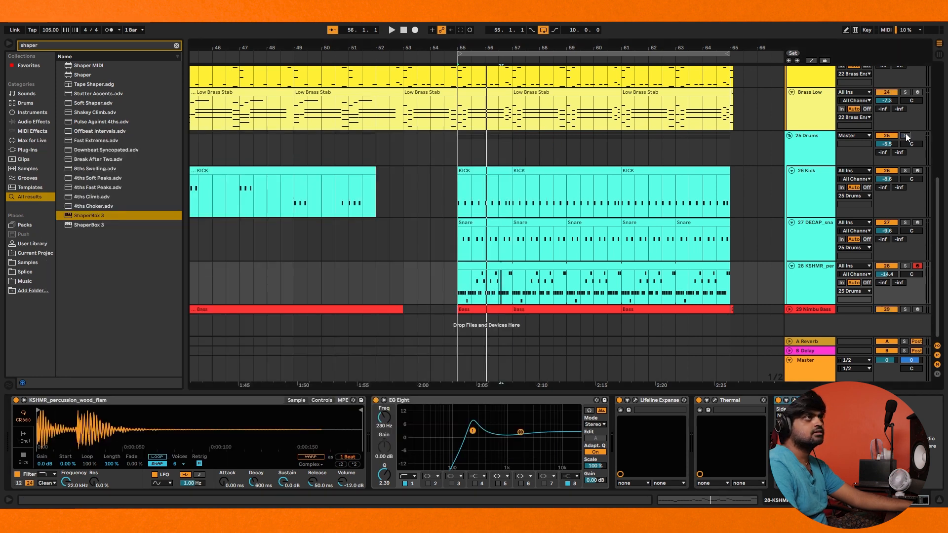
Step: Play the loop in the full mix, then with the Drums group soloed, and lower the KSHMR percussion track's volume to -15.6 dB
click(905, 136)
key(space)
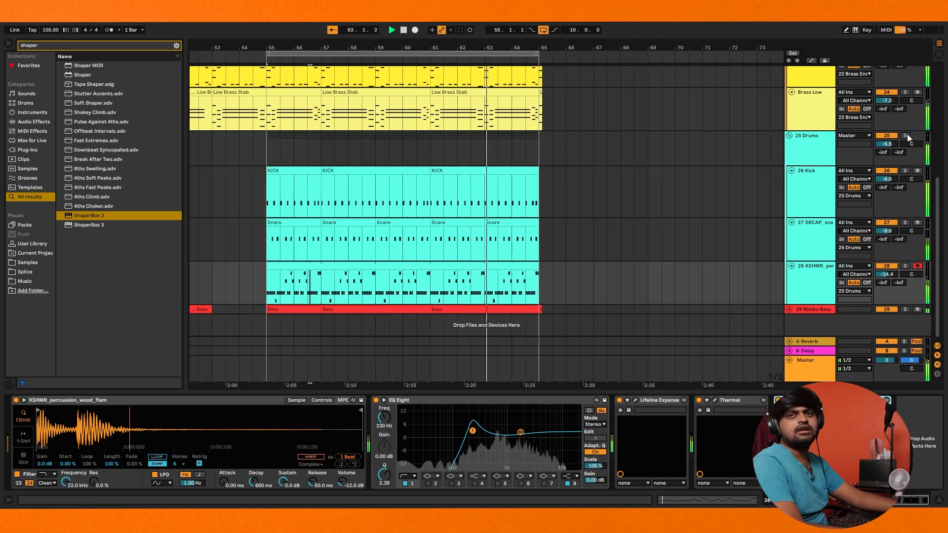
click(907, 136)
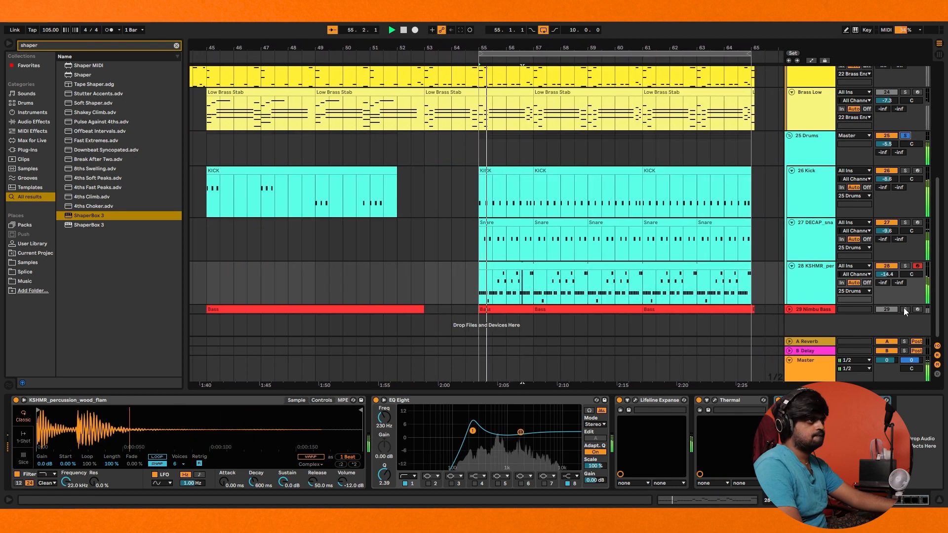
drag(893, 274, 893, 287)
Step: Solo the Nimbu Bass track together with the Drums group, listen to the two playing and stop playback
click(905, 309)
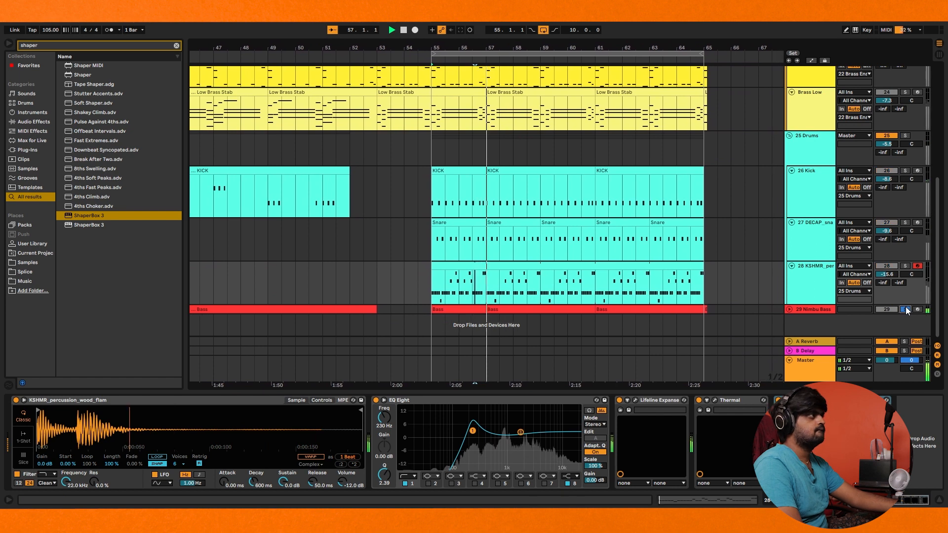
ctrl+click(906, 135)
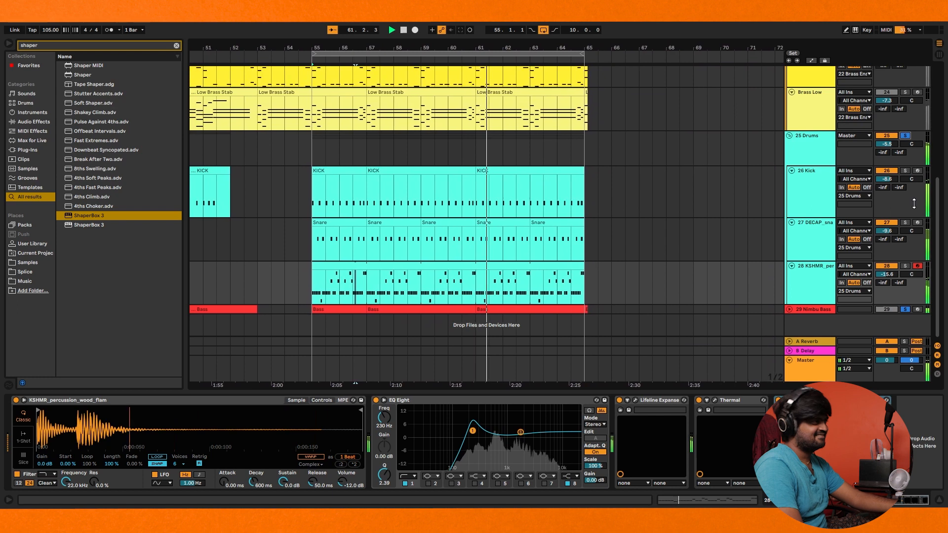
key(space)
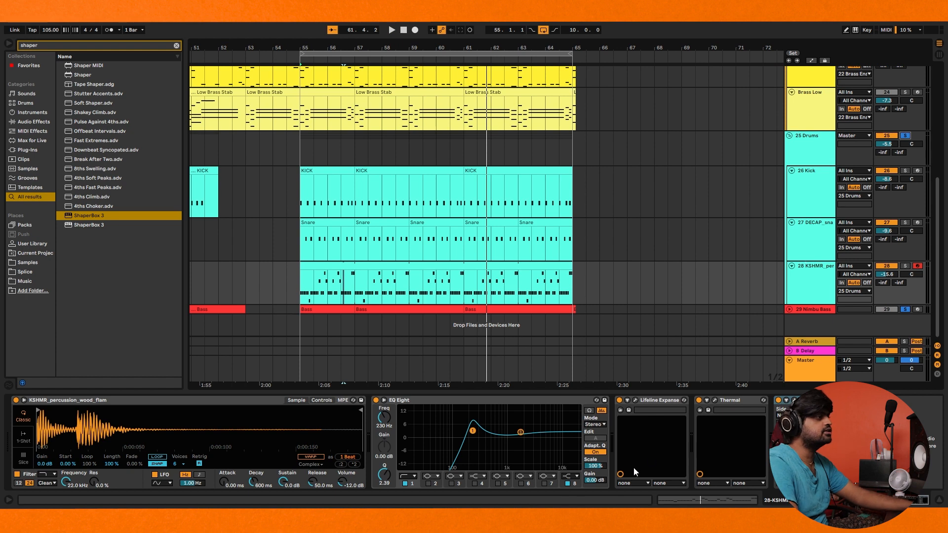
Step: Switch to the Splice window to view KSHMR_percussion_wood_flam.wav in the "wood perc" search results, and return to Ableton Live
key(alt+Tab)
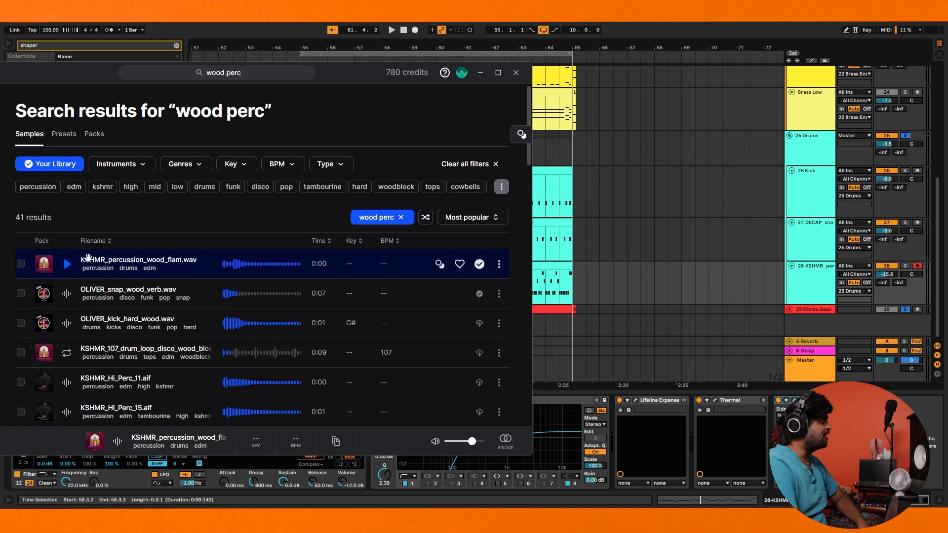
click(685, 20)
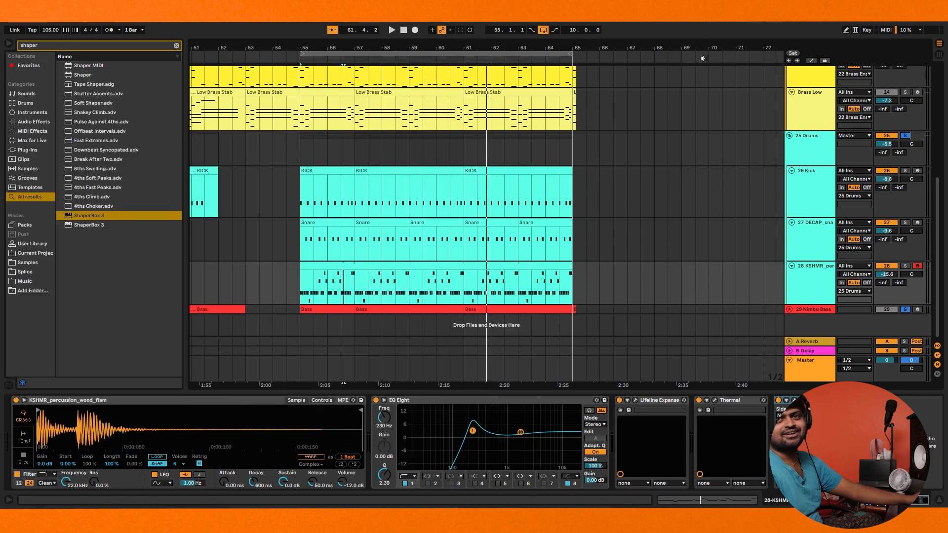